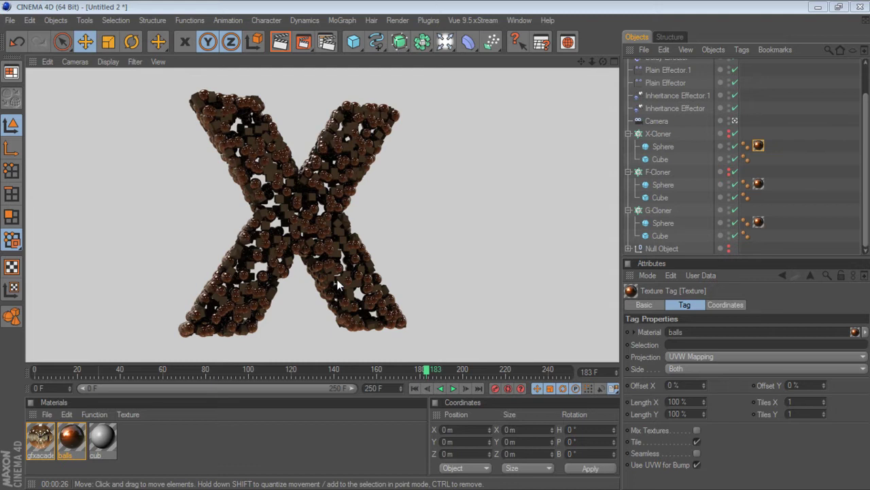
- Apply the gfxacademy_extra63 HDRI preset from the Content Browser to the Ref object
{"action": "left_click", "coordinate": [518, 19]}
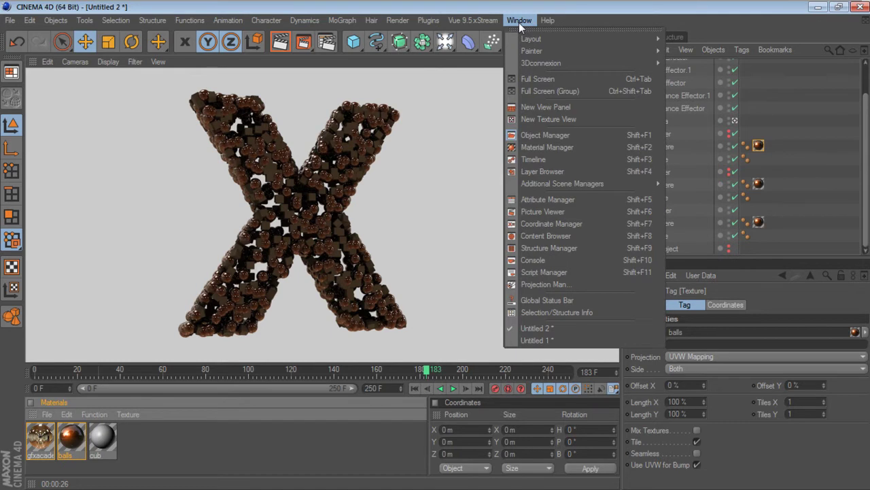
{"action": "left_click", "coordinate": [569, 238]}
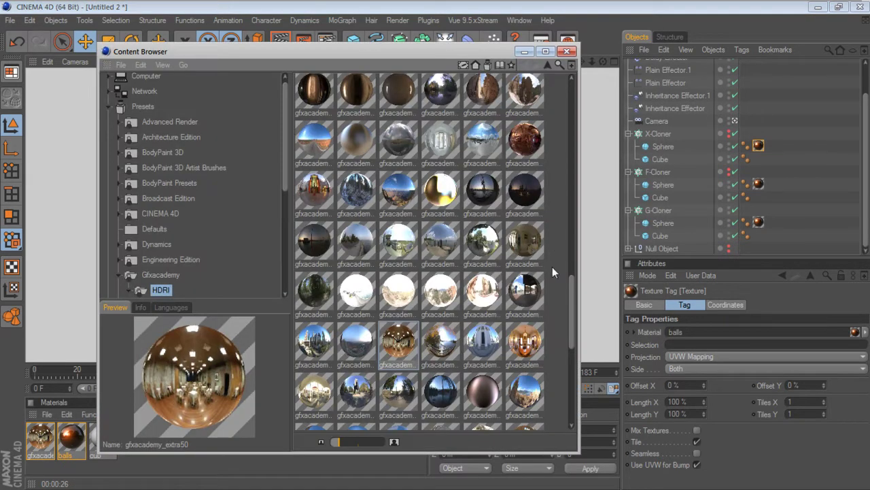
{"action": "mouse_move", "coordinate": [572, 306]}
{"action": "left_mouse_down"}
{"action": "mouse_move", "coordinate": [571, 383]}
{"action": "mouse_move", "coordinate": [566, 183]}
{"action": "mouse_move", "coordinate": [565, 333]}
{"action": "left_mouse_up"}
{"action": "mouse_move", "coordinate": [443, 326]}
{"action": "left_mouse_down"}
{"action": "mouse_move", "coordinate": [656, 219]}
{"action": "mouse_move", "coordinate": [724, 145]}
{"action": "mouse_move", "coordinate": [755, 64]}
{"action": "left_mouse_up"}
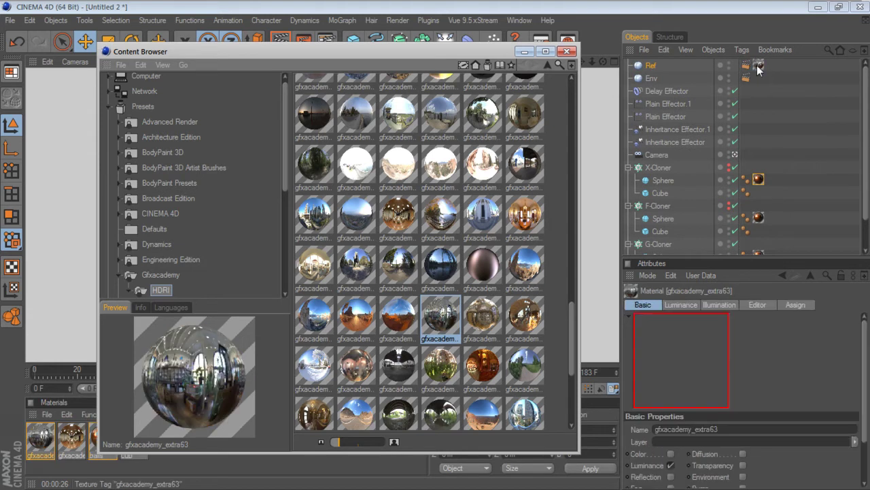
- Close the Content Browser and render the X-letter spheres in the active viewport
{"action": "left_click", "coordinate": [569, 51]}
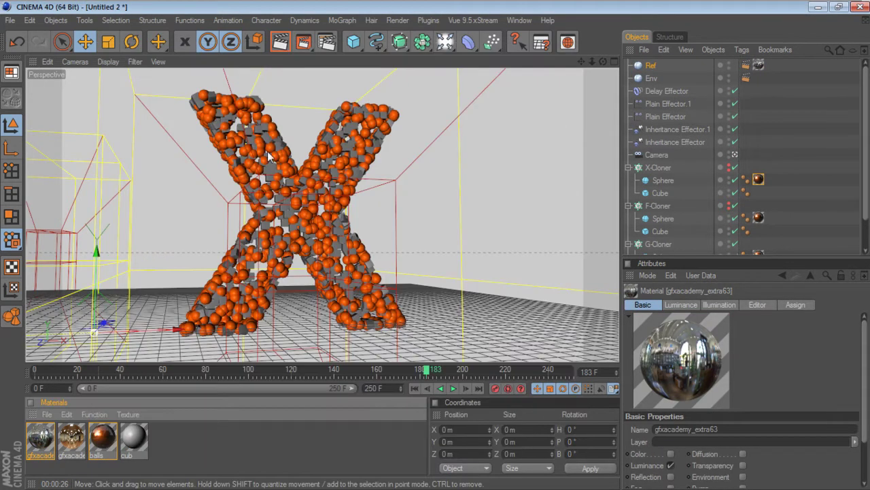
{"action": "left_click", "coordinate": [279, 45]}
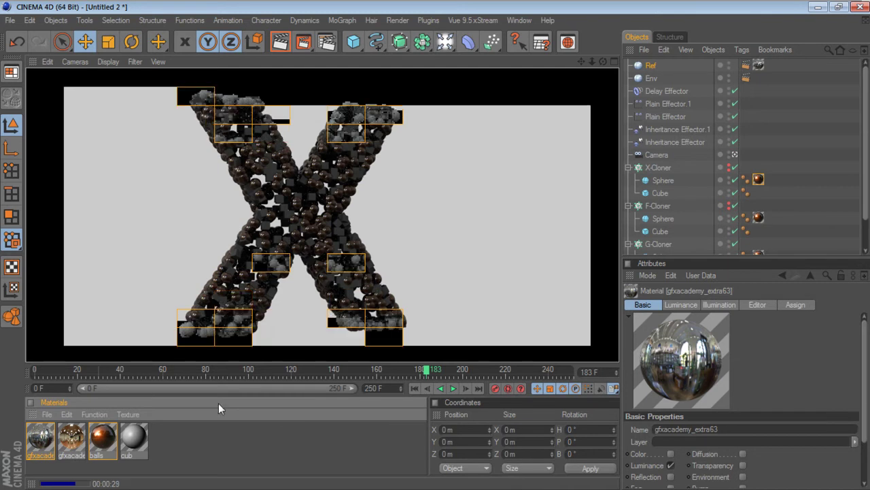
- Set the balls material's reflection brightness to 83% and clear its Fresnel texture
{"action": "double_click", "coordinate": [102, 439]}
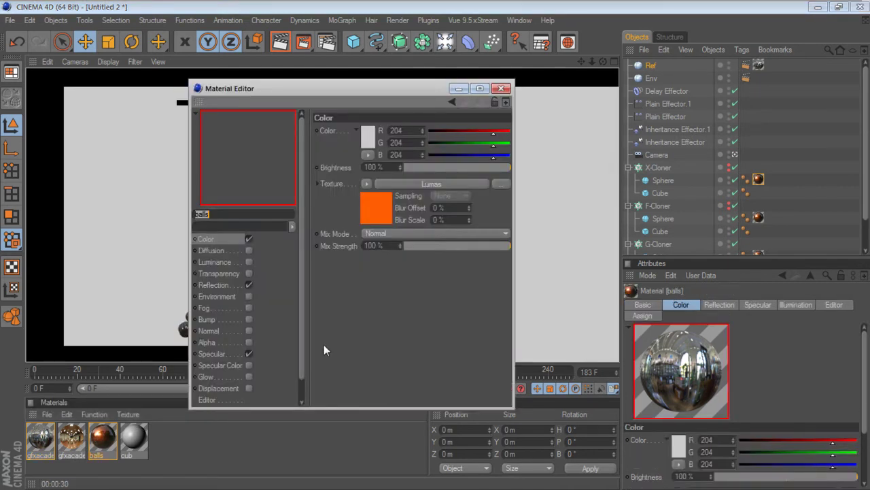
{"action": "left_click_drag", "start_coordinate": [343, 96], "coordinate": [493, 71]}
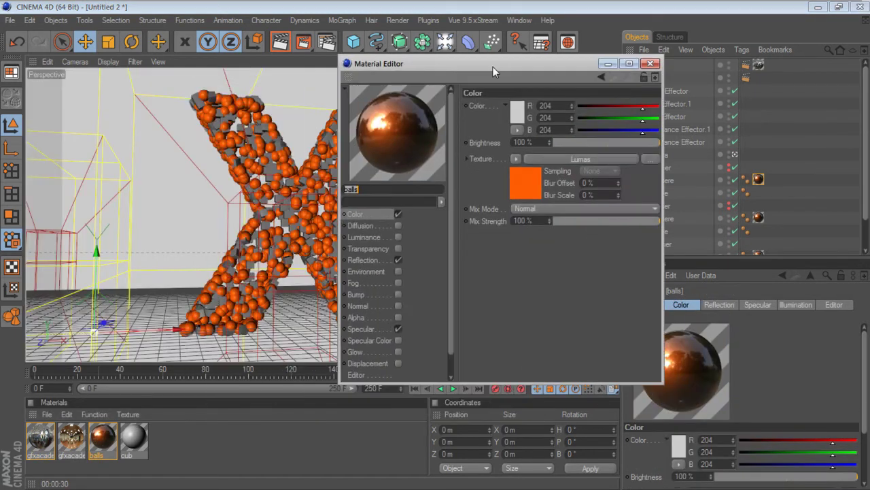
{"action": "left_click", "coordinate": [390, 261]}
{"action": "left_click_drag", "start_coordinate": [616, 145], "coordinate": [645, 144]}
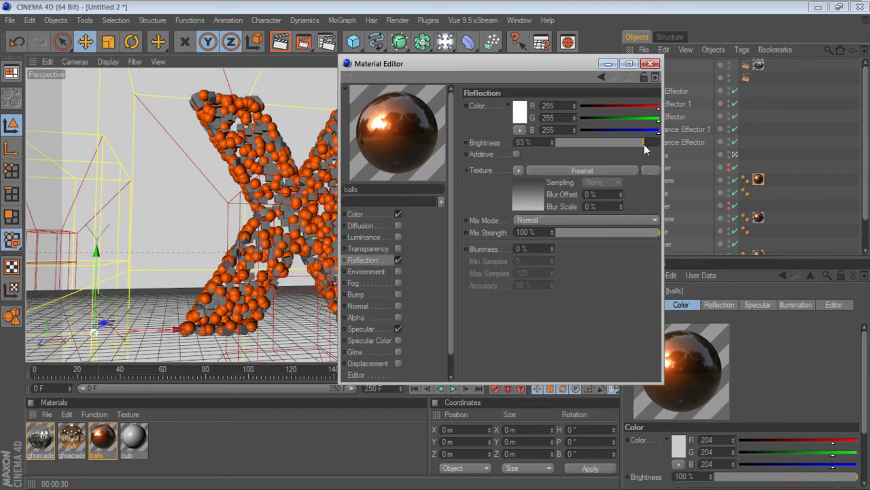
{"action": "left_click", "coordinate": [517, 170]}
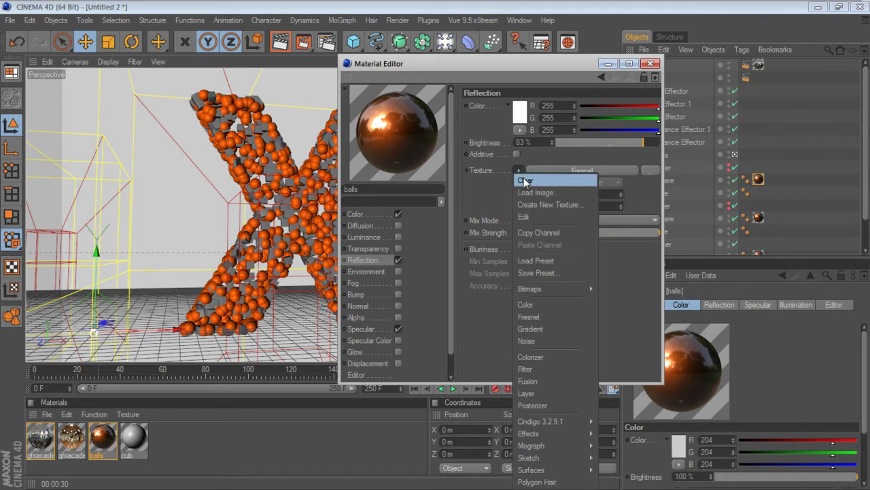
{"action": "left_click", "coordinate": [523, 180]}
- Render a viewport preview of the updated reflective spheres
{"action": "left_click_drag", "start_coordinate": [472, 65], "coordinate": [625, 41]}
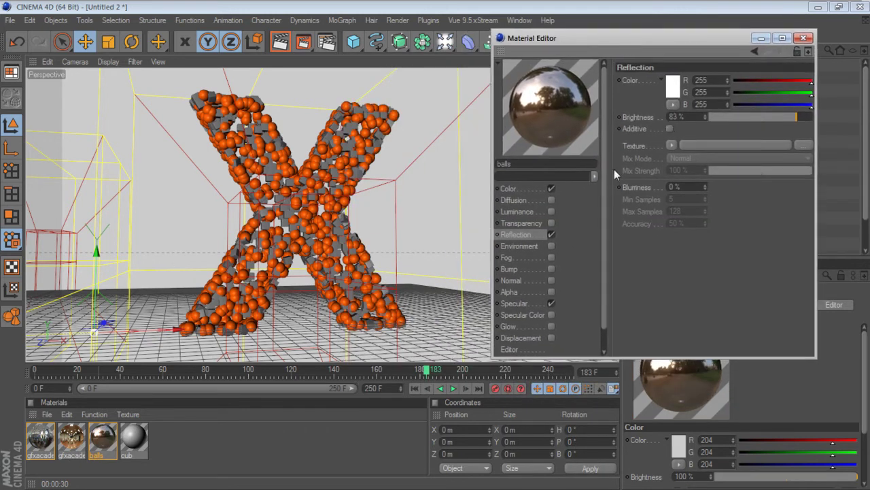
{"action": "left_click", "coordinate": [270, 45]}
{"action": "left_click", "coordinate": [271, 45]}
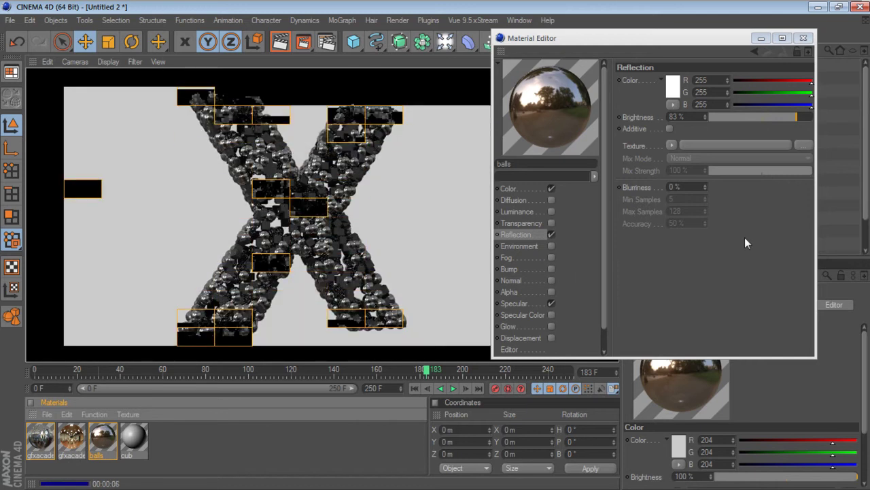
- Preview the balls at 58% reflection, then lower reflection brightness to about 15%
{"action": "left_click_drag", "start_coordinate": [788, 116], "coordinate": [770, 118]}
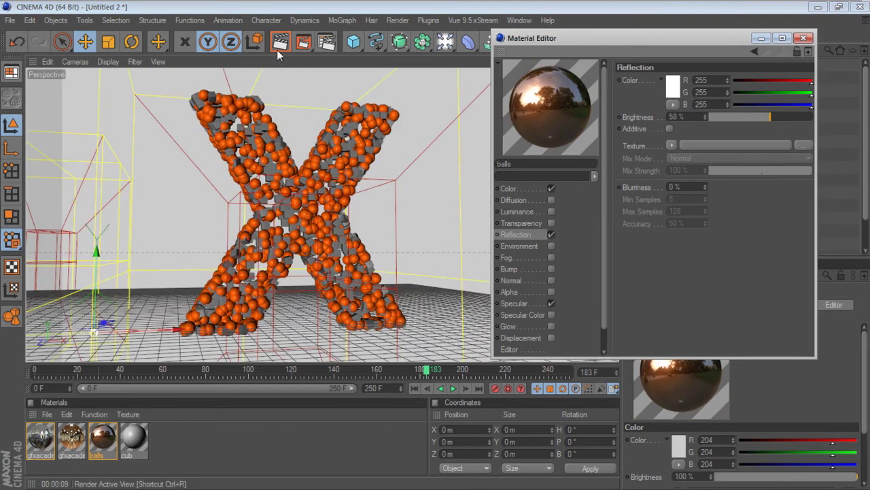
{"action": "left_click", "coordinate": [276, 47]}
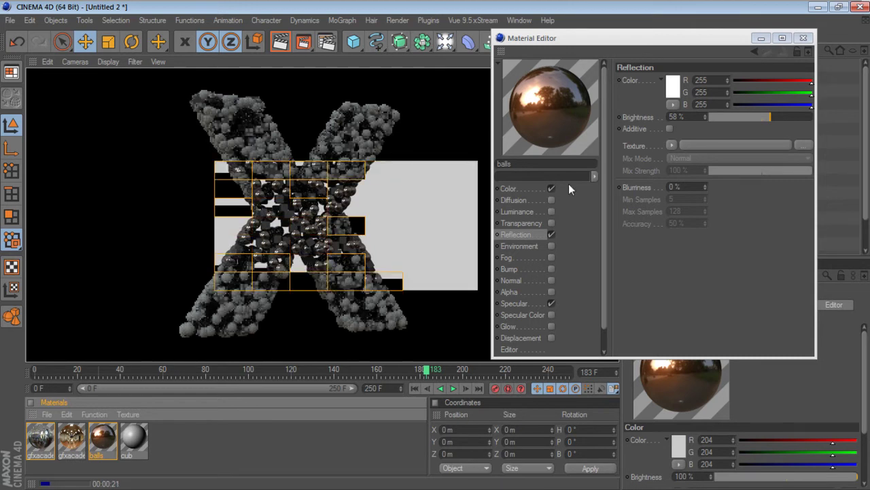
{"action": "mouse_move", "coordinate": [764, 121]}
{"action": "left_mouse_down"}
{"action": "mouse_move", "coordinate": [724, 118]}
{"action": "mouse_move", "coordinate": [730, 121]}
{"action": "left_mouse_up"}
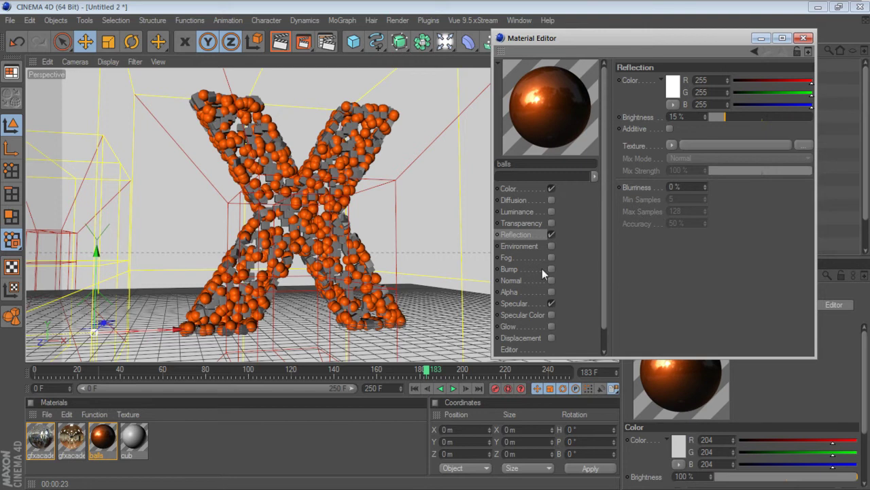
- Enable the balls material's Environment with Mt-Washington-Cave-Room_Ref.hdr at 27% brightness
{"action": "left_click", "coordinate": [511, 246]}
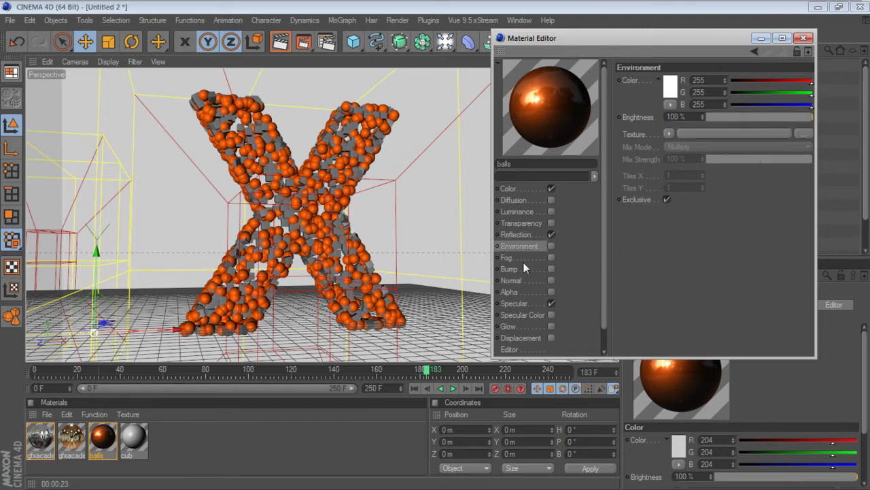
{"action": "left_click", "coordinate": [551, 246]}
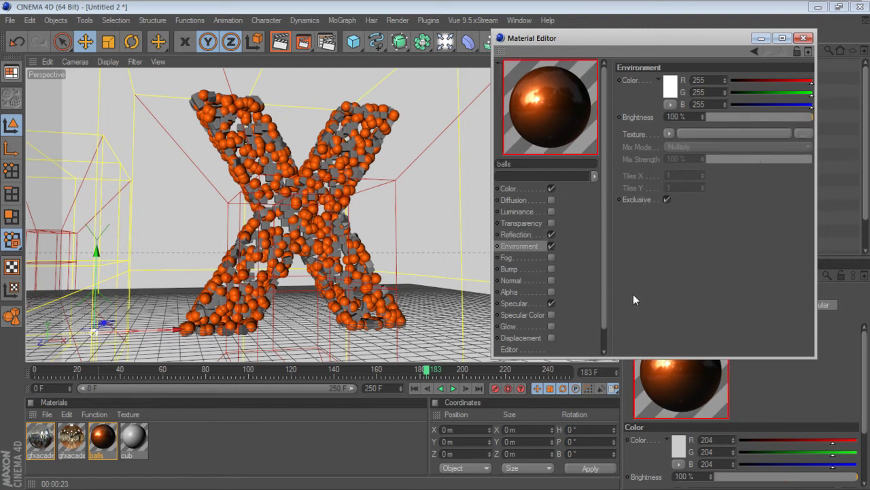
{"action": "left_click", "coordinate": [669, 134]}
{"action": "mouse_move", "coordinate": [681, 238]}
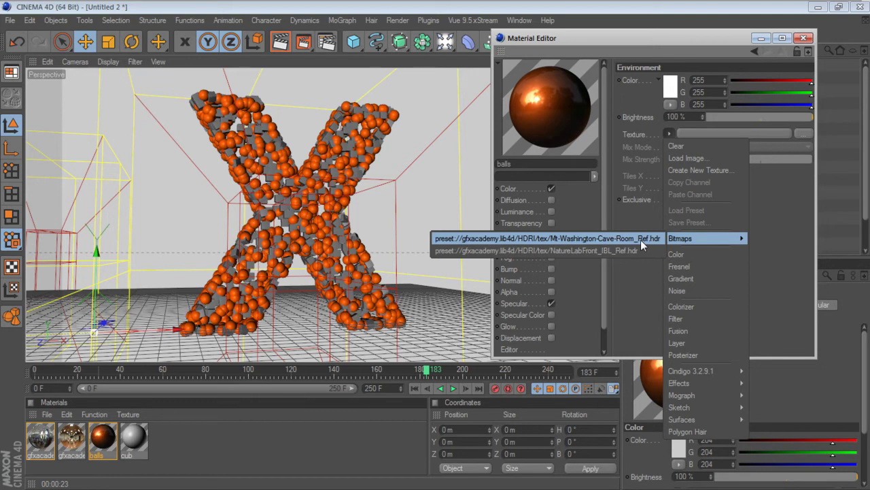
{"action": "left_click", "coordinate": [625, 251]}
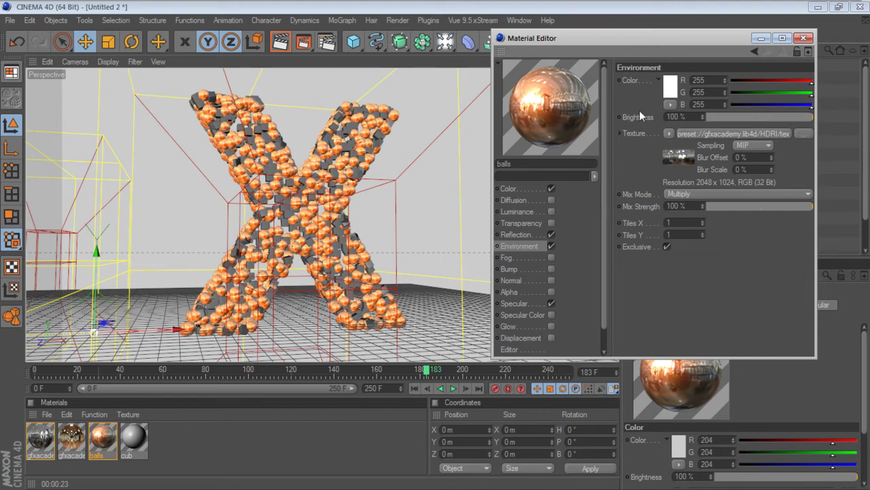
{"action": "left_click_drag", "start_coordinate": [780, 116], "coordinate": [746, 117]}
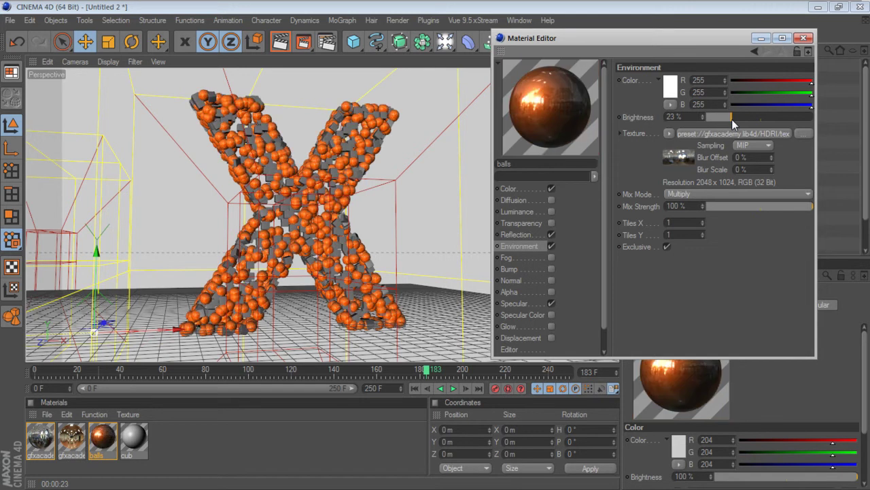
{"action": "left_click_drag", "start_coordinate": [733, 119], "coordinate": [736, 117]}
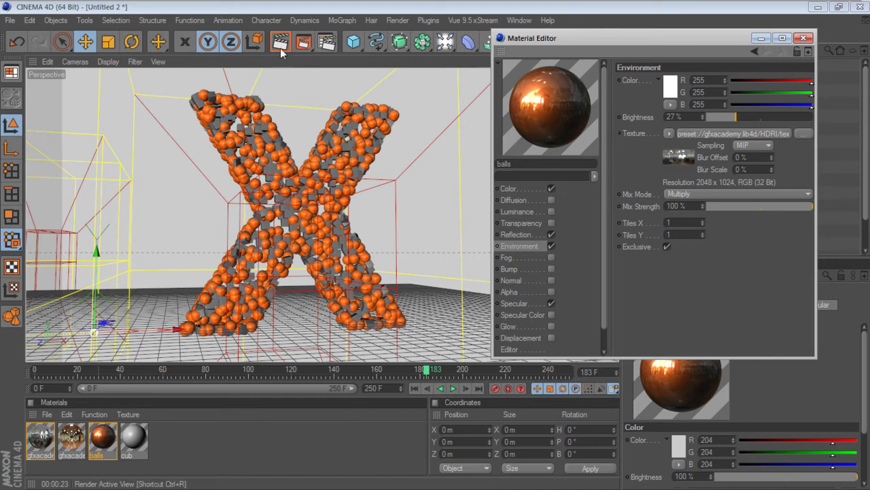
{"action": "left_click", "coordinate": [803, 39]}
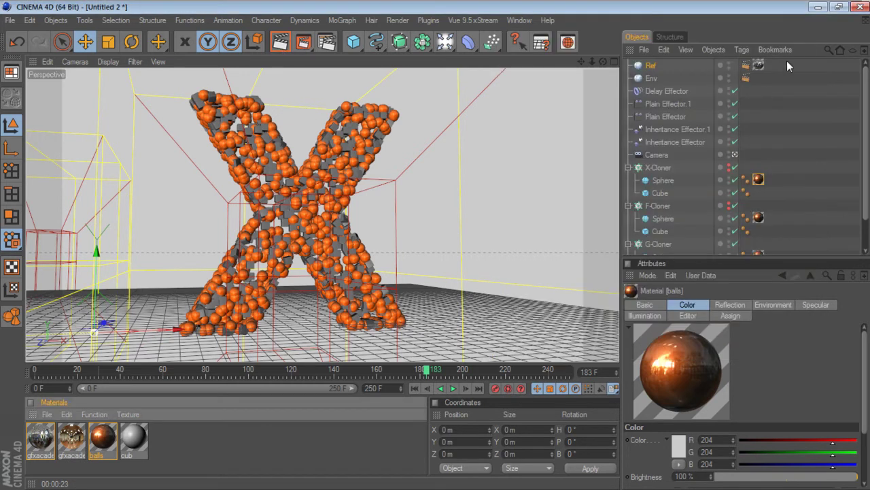
{"action": "left_click", "coordinate": [304, 46]}
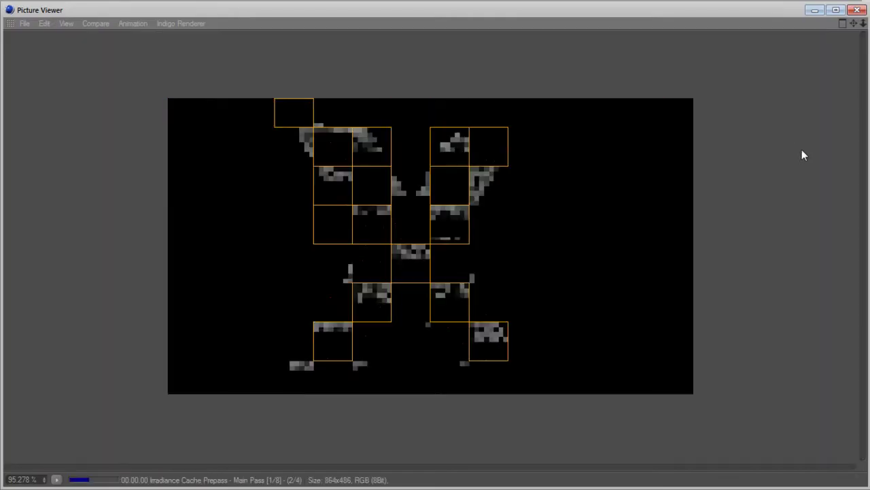
{"action": "left_click", "coordinate": [60, 478]}
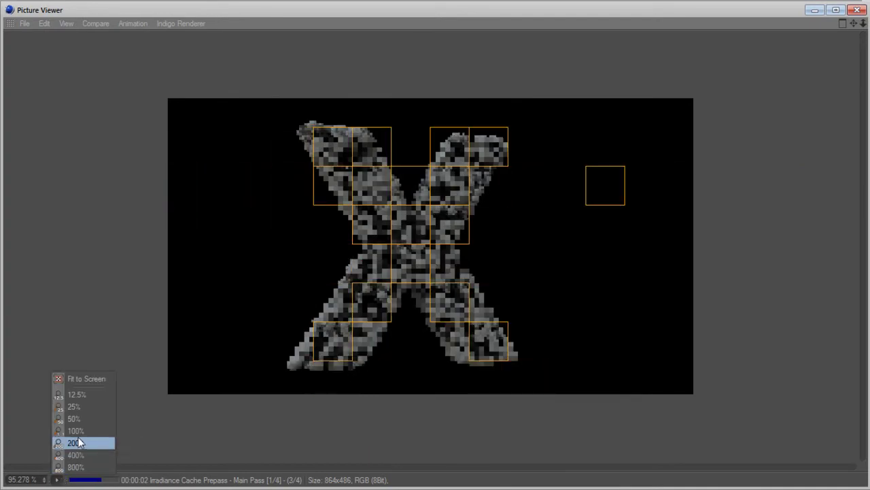
{"action": "left_click", "coordinate": [76, 430]}
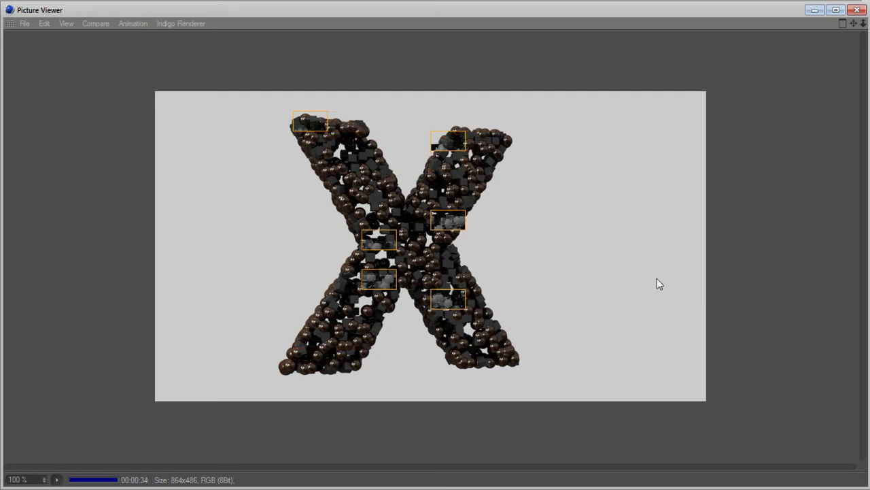
{"action": "left_click", "coordinate": [858, 9]}
{"action": "left_click", "coordinate": [459, 294]}
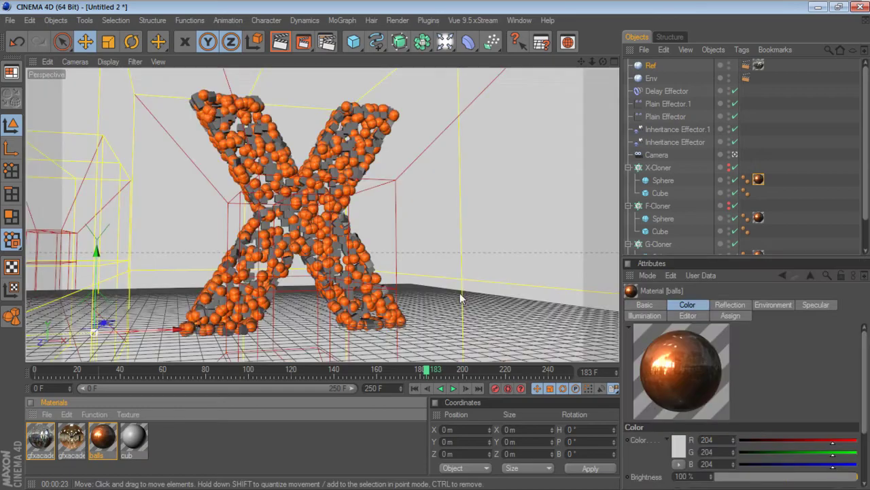
- Set balls environment to Normal mix, 10% brightness, 29% strength, and reflection brightness to 3%
{"action": "double_click", "coordinate": [99, 436]}
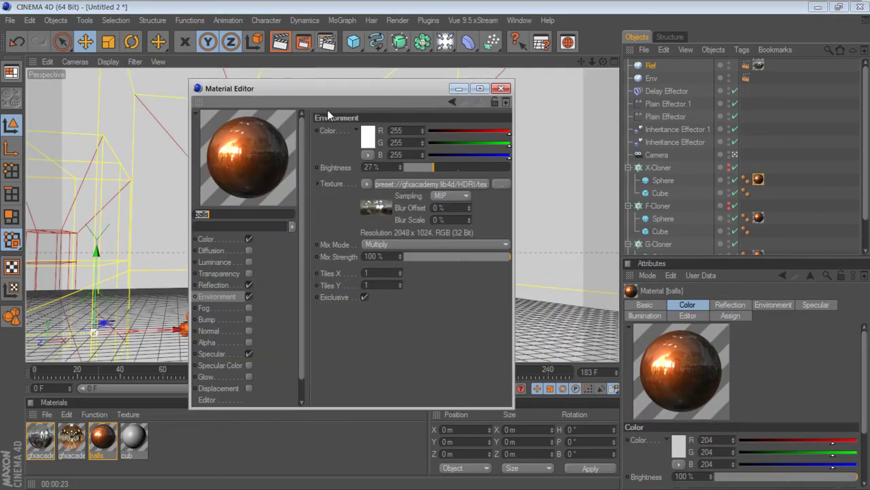
{"action": "left_click_drag", "start_coordinate": [330, 87], "coordinate": [473, 55]}
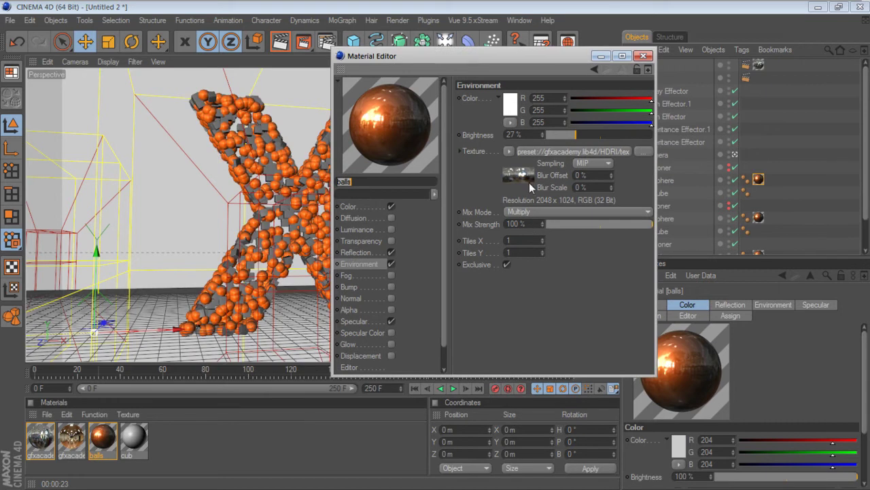
{"action": "left_click", "coordinate": [554, 210]}
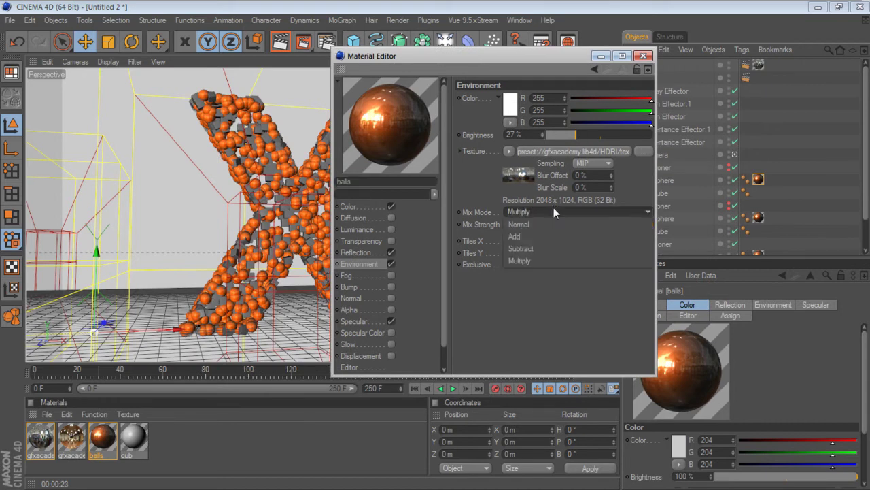
{"action": "left_click", "coordinate": [544, 235]}
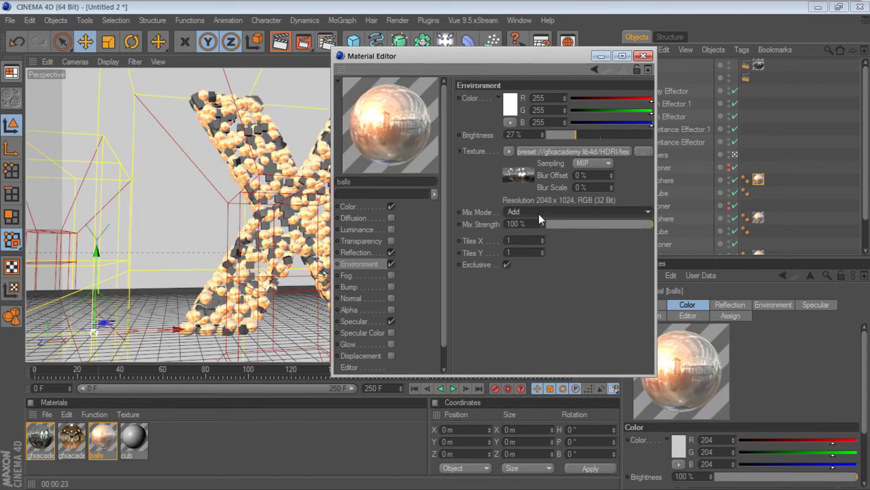
{"action": "left_click", "coordinate": [538, 212]}
{"action": "left_click", "coordinate": [535, 224]}
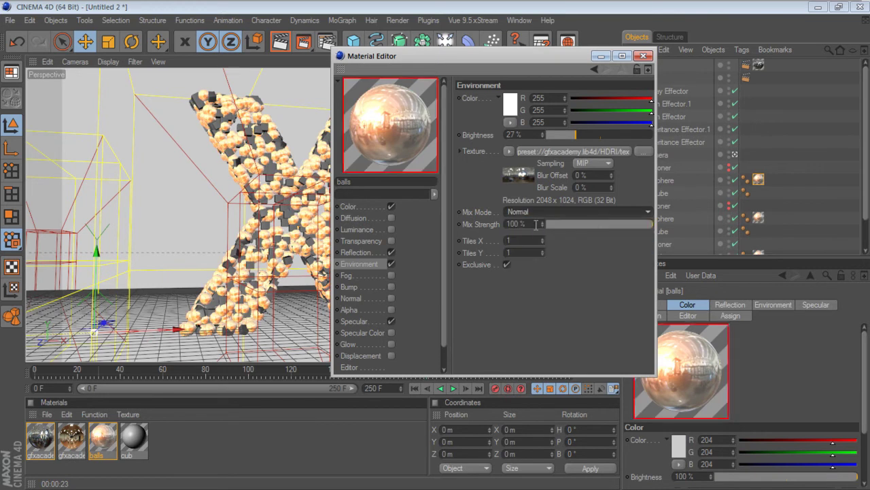
{"action": "left_click_drag", "start_coordinate": [575, 136], "coordinate": [556, 138]}
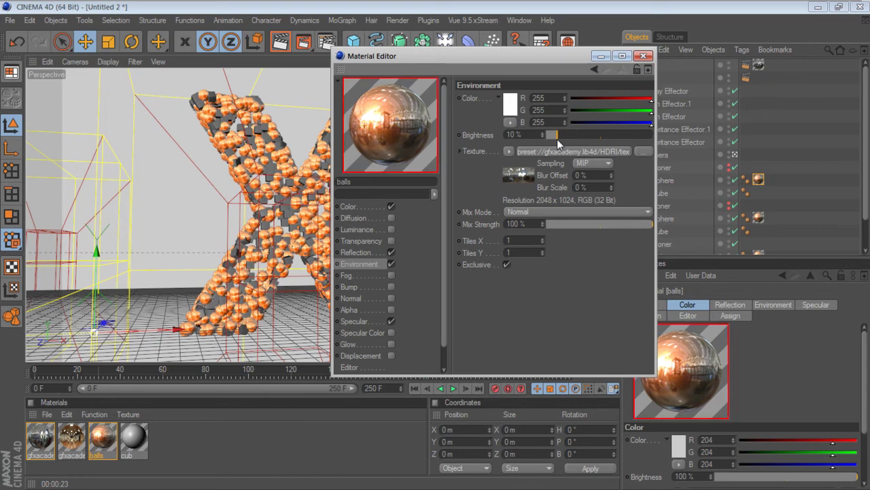
{"action": "left_click_drag", "start_coordinate": [626, 228], "coordinate": [577, 227]}
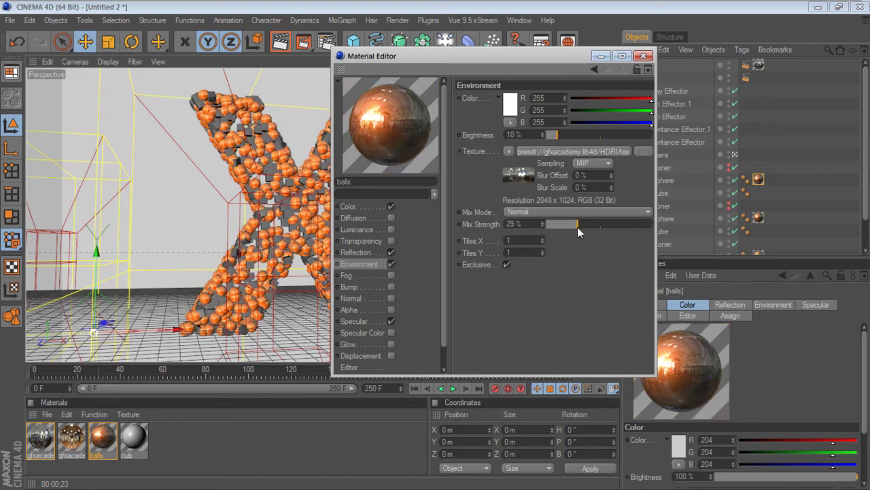
{"action": "left_click", "coordinate": [375, 254]}
{"action": "left_click_drag", "start_coordinate": [569, 137], "coordinate": [557, 136]}
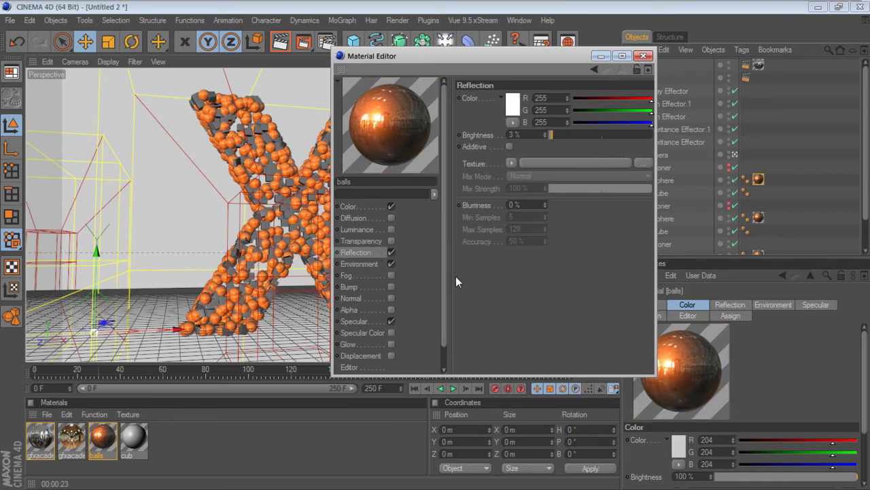
- Enable Luminance on the balls material and paste in the orange colour texture
{"action": "left_click", "coordinate": [385, 229]}
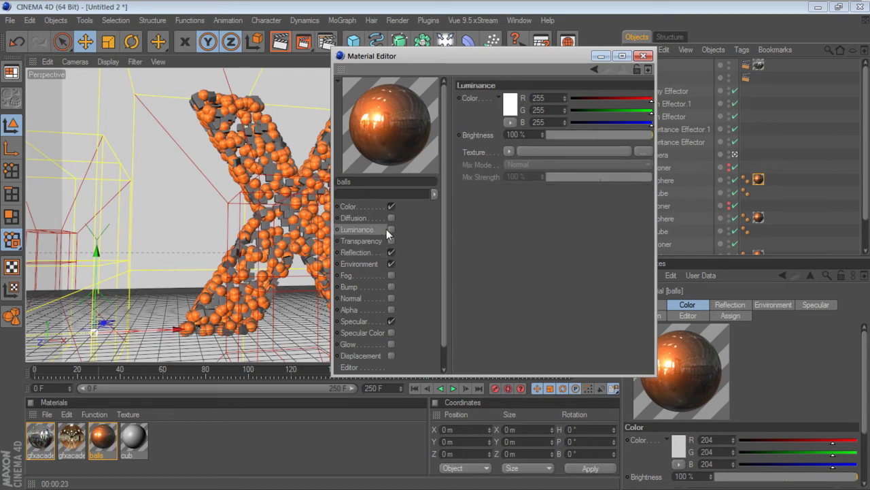
{"action": "left_click", "coordinate": [375, 207]}
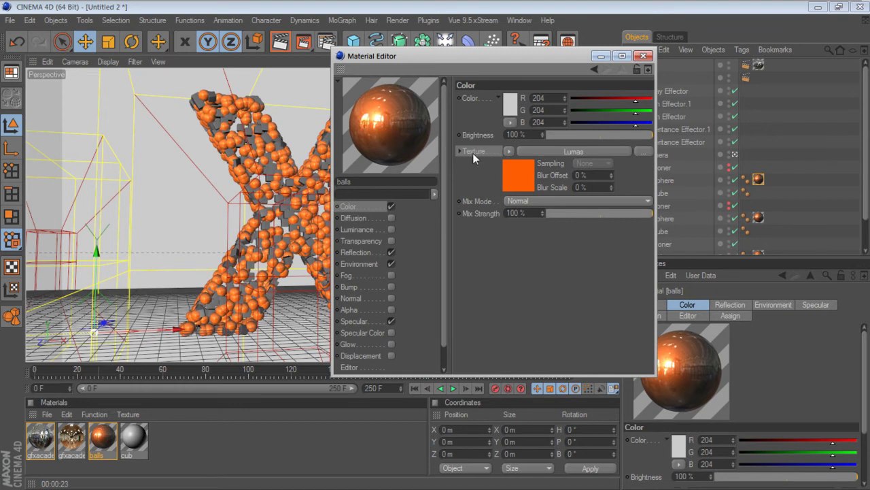
{"action": "right_click", "coordinate": [473, 152]}
{"action": "left_click", "coordinate": [493, 190]}
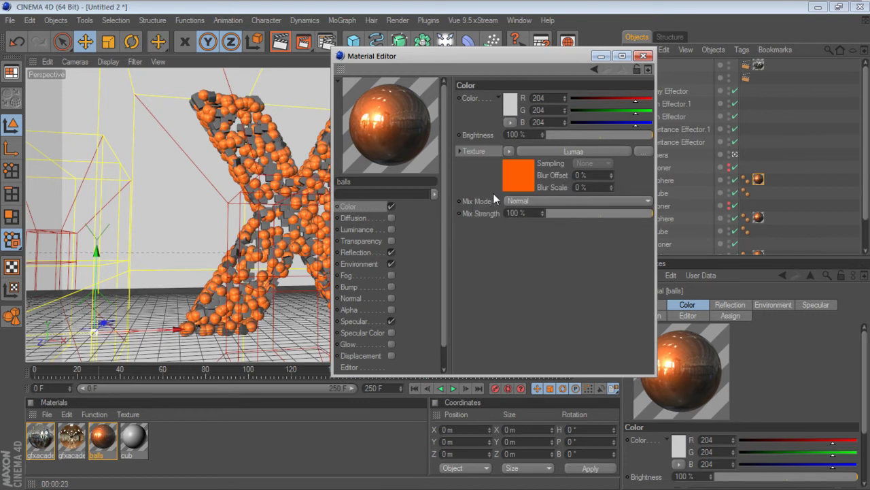
{"action": "left_click", "coordinate": [375, 230]}
{"action": "left_click", "coordinate": [391, 230]}
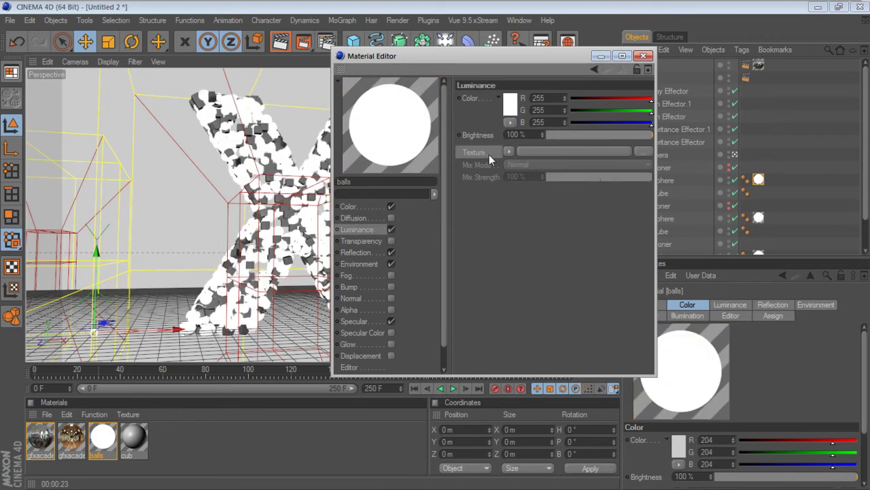
{"action": "right_click", "coordinate": [489, 155]}
{"action": "left_click", "coordinate": [508, 203]}
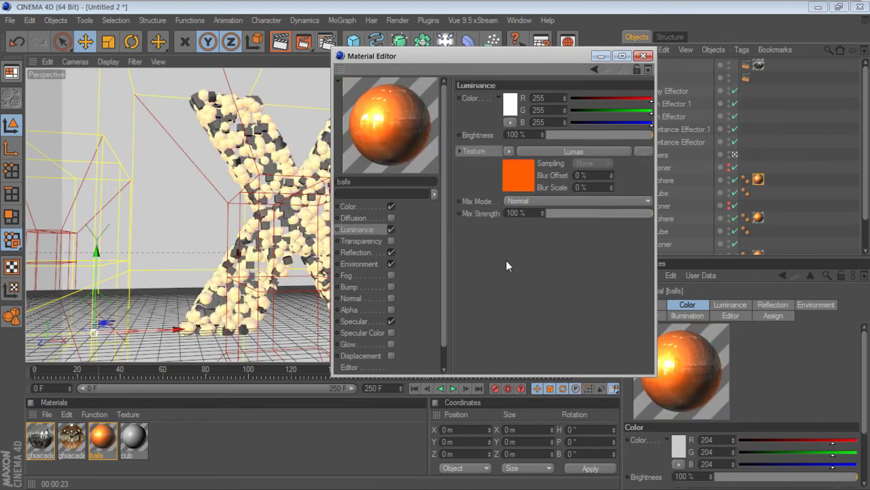
- Set the luminance to 19% brightness, Multiply mode and 57% mix strength
{"action": "left_click_drag", "start_coordinate": [598, 213], "coordinate": [654, 213]}
{"action": "left_click_drag", "start_coordinate": [623, 138], "coordinate": [567, 138]}
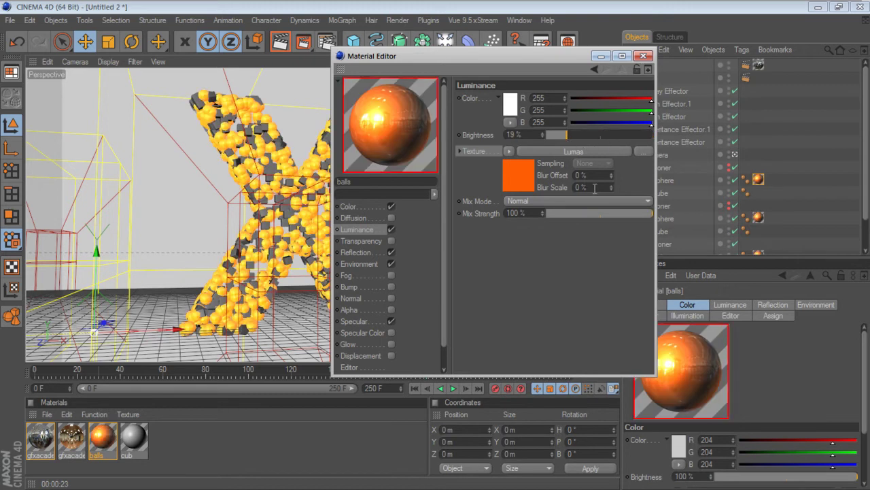
{"action": "left_click", "coordinate": [615, 202]}
{"action": "left_click", "coordinate": [552, 249]}
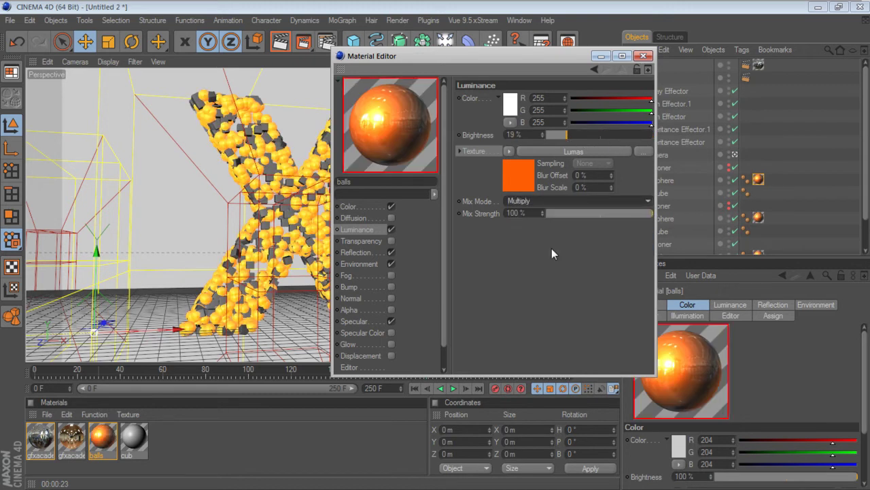
{"action": "left_click", "coordinate": [624, 212]}
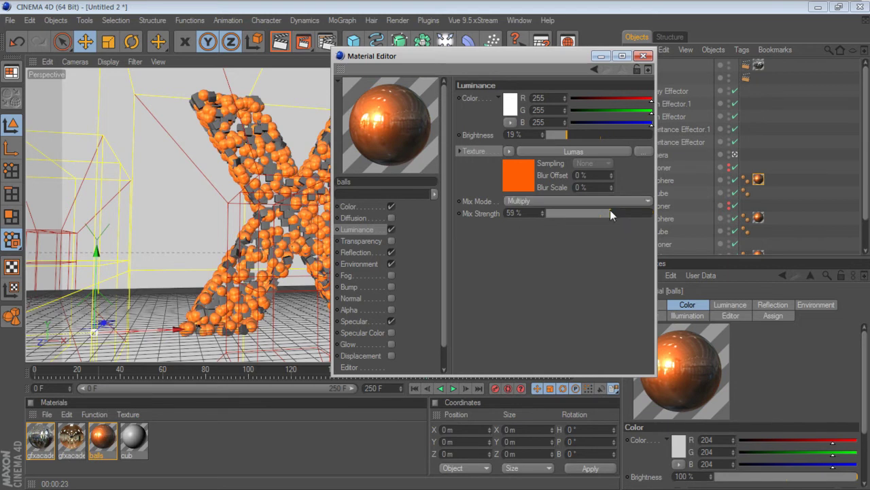
{"action": "left_click_drag", "start_coordinate": [609, 212], "coordinate": [607, 212]}
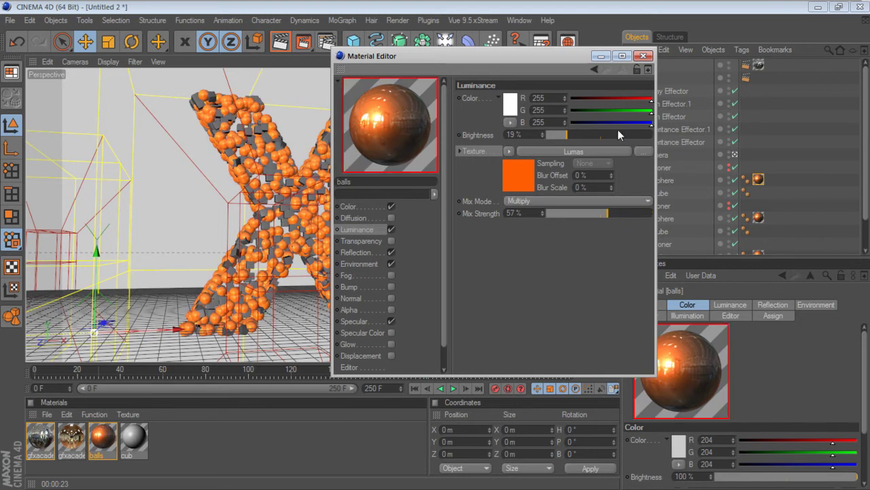
{"action": "left_click", "coordinate": [643, 56]}
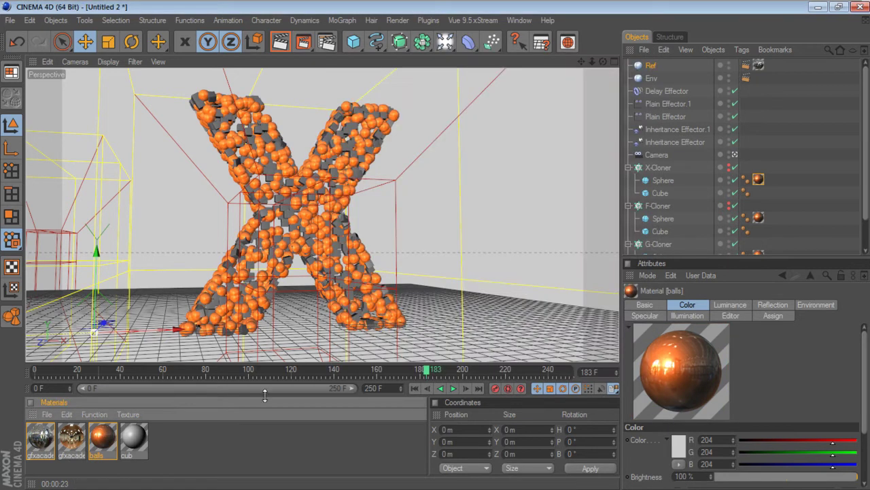
- Duplicate the balls material as 'cubs' and delete the old cub material
{"action": "left_click_drag", "start_coordinate": [102, 444], "coordinate": [120, 451]}
{"action": "double_click", "coordinate": [128, 455]}
{"action": "type", "text": "cubs"}
{"action": "key", "text": "Return"}
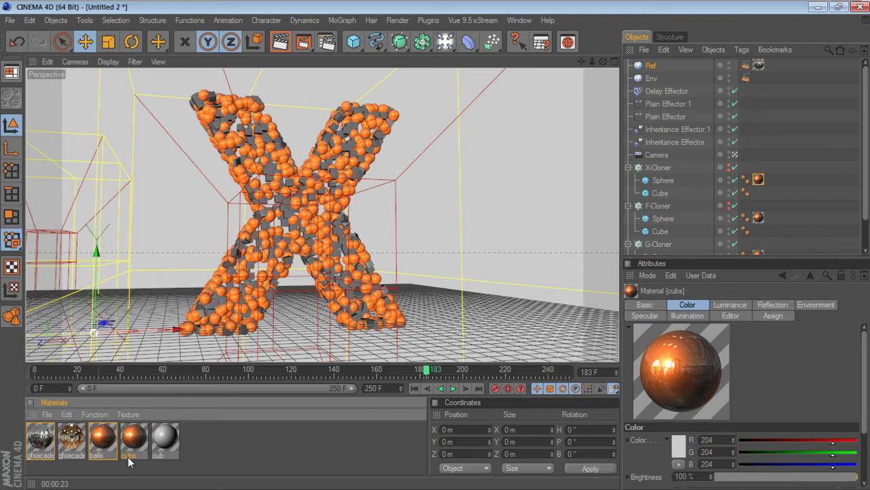
{"action": "left_click", "coordinate": [162, 452]}
{"action": "left_click", "coordinate": [160, 447]}
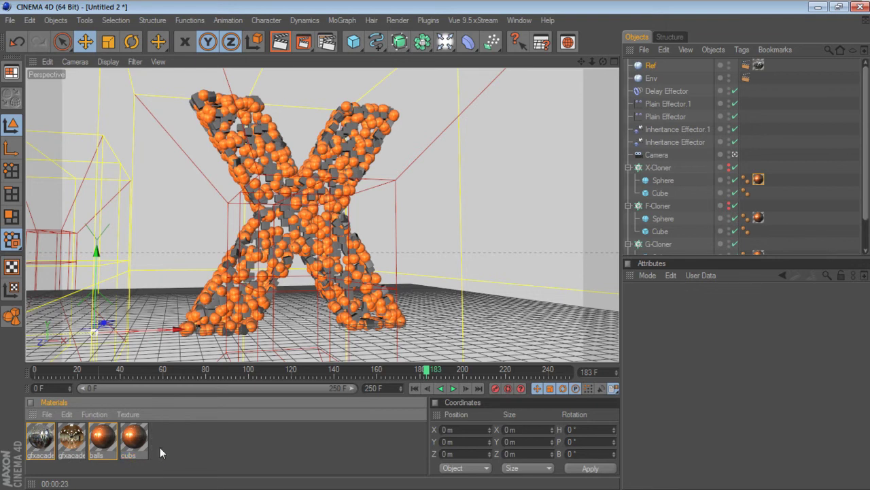
- Change the cubs material's Lumas shader colour from orange to blue
{"action": "double_click", "coordinate": [134, 439]}
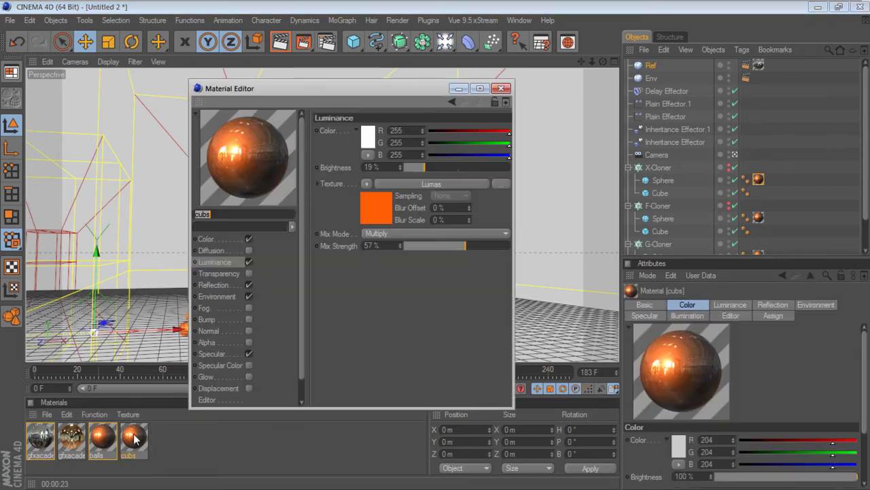
{"action": "left_click", "coordinate": [385, 215]}
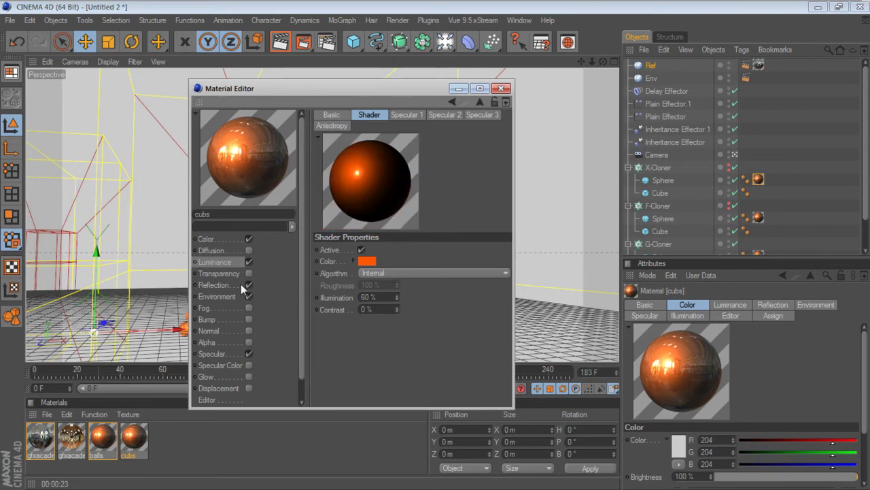
{"action": "left_click", "coordinate": [232, 239]}
{"action": "left_click", "coordinate": [377, 209]}
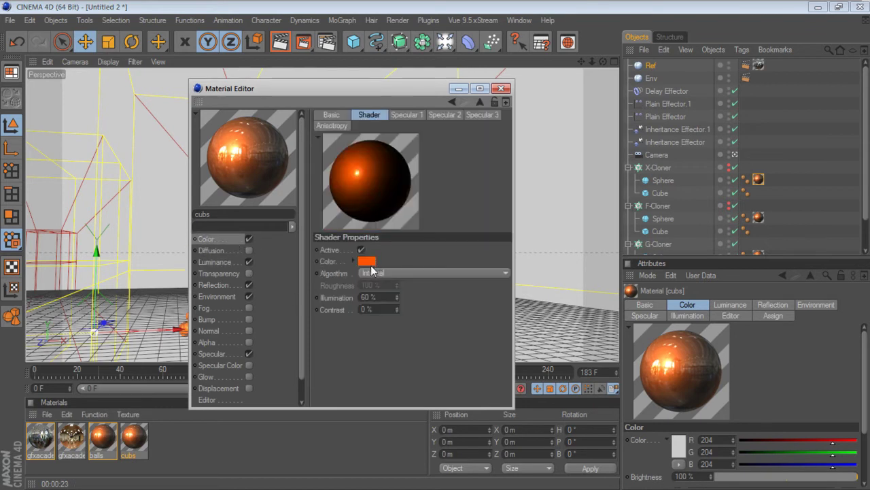
{"action": "left_click", "coordinate": [371, 262]}
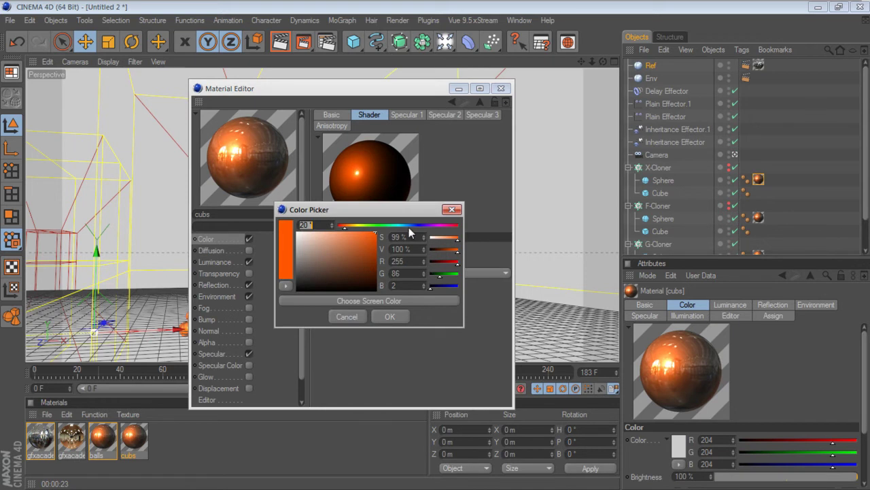
{"action": "type", "text": "9"}
{"action": "key", "text": "Return"}
{"action": "left_click", "coordinate": [390, 316]}
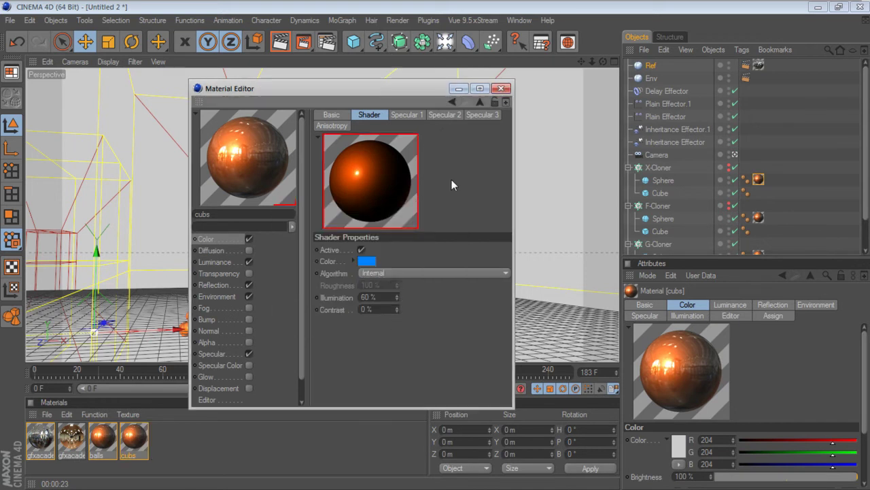
- Make the Specular 2 and Specular 3 highlight colours light blue
{"action": "left_click", "coordinate": [414, 117]}
{"action": "left_click", "coordinate": [439, 115]}
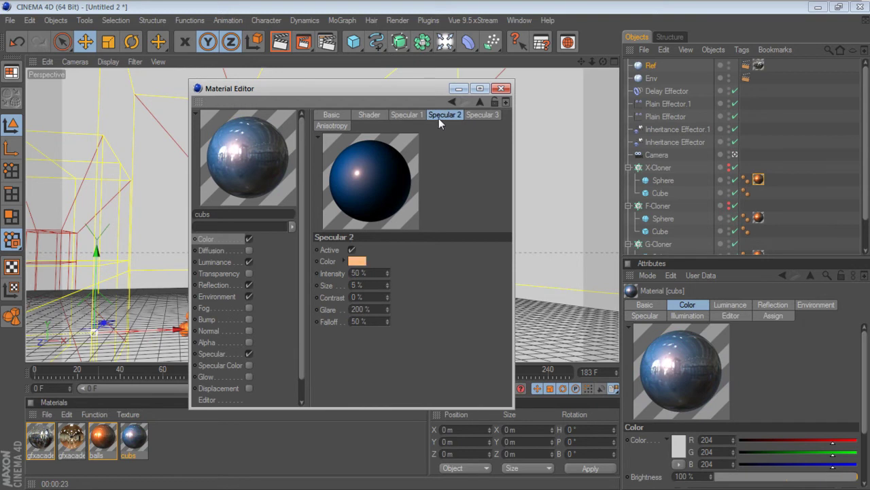
{"action": "left_click", "coordinate": [358, 264]}
{"action": "left_click_drag", "start_coordinate": [384, 230], "coordinate": [398, 227]}
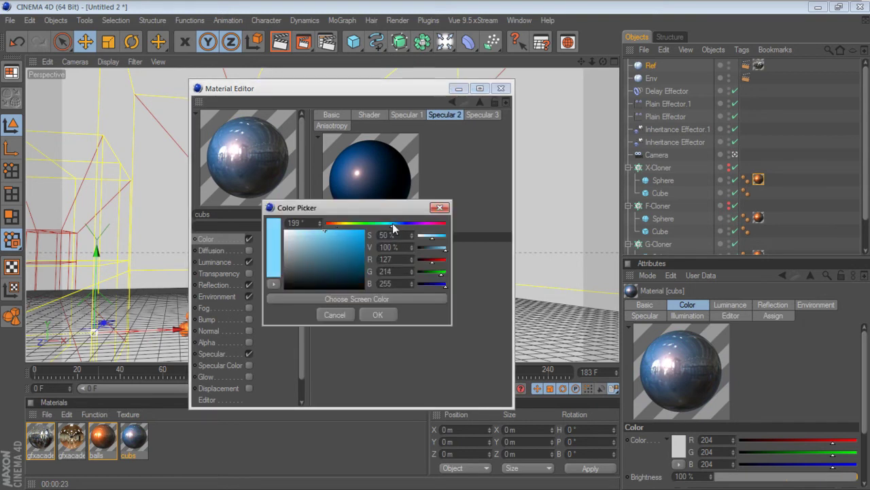
{"action": "left_click", "coordinate": [379, 315]}
{"action": "left_click", "coordinate": [480, 116]}
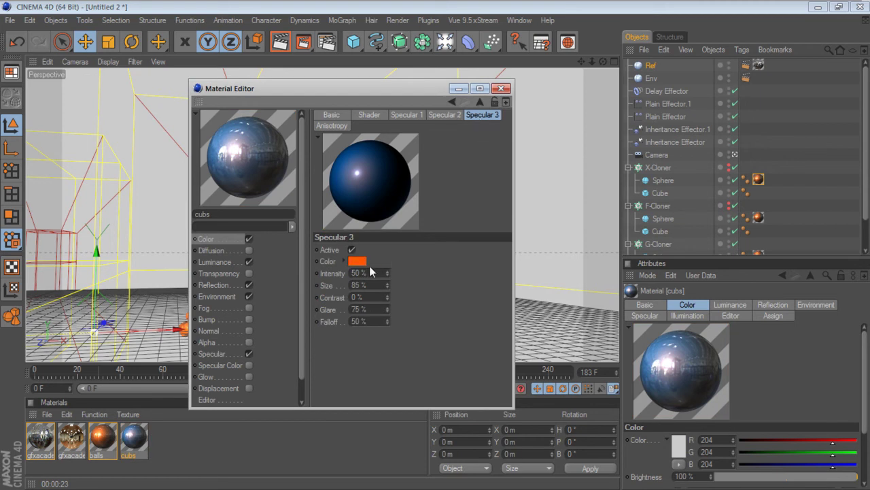
{"action": "left_click", "coordinate": [361, 261]}
{"action": "left_click", "coordinate": [401, 223]}
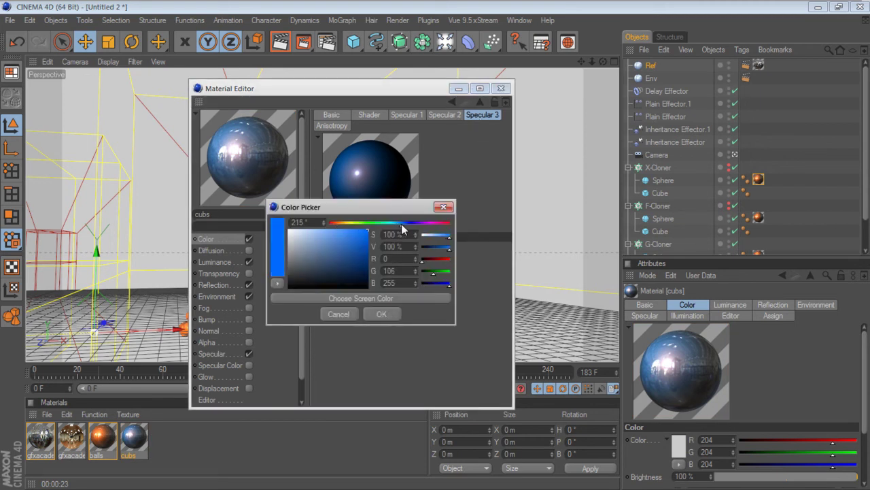
{"action": "left_click_drag", "start_coordinate": [401, 223], "coordinate": [398, 224]}
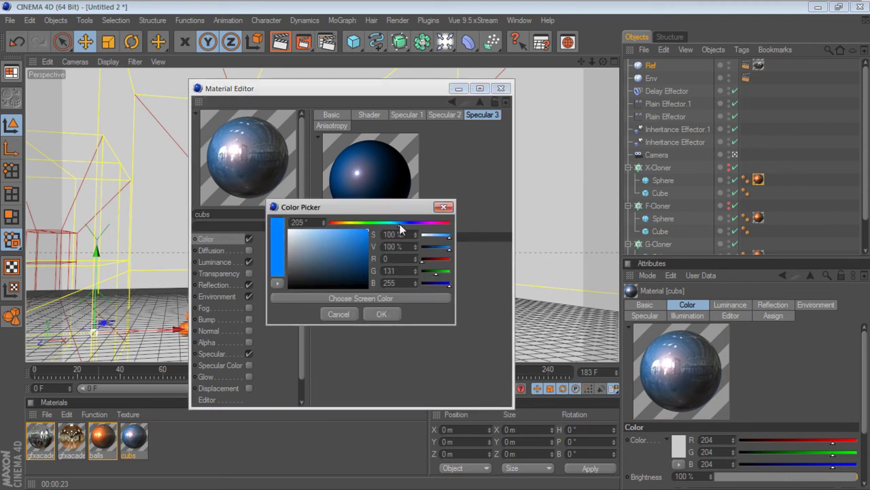
{"action": "left_click", "coordinate": [380, 313]}
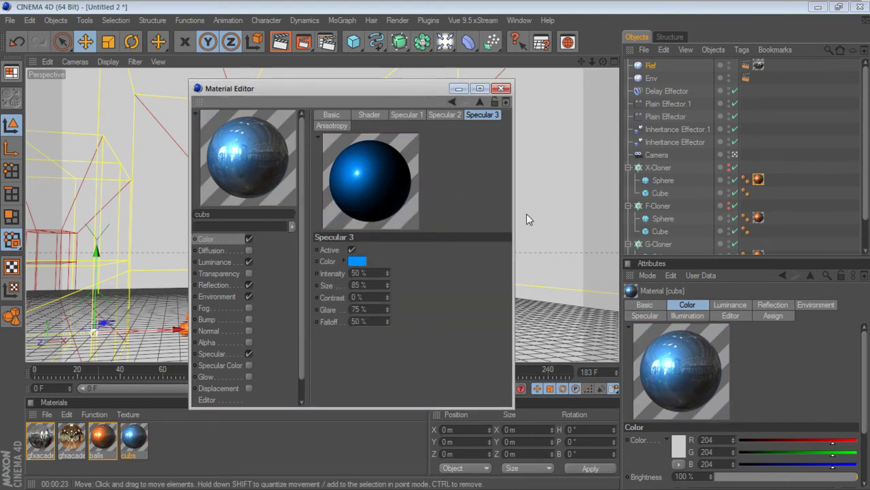
{"action": "left_click", "coordinate": [238, 240]}
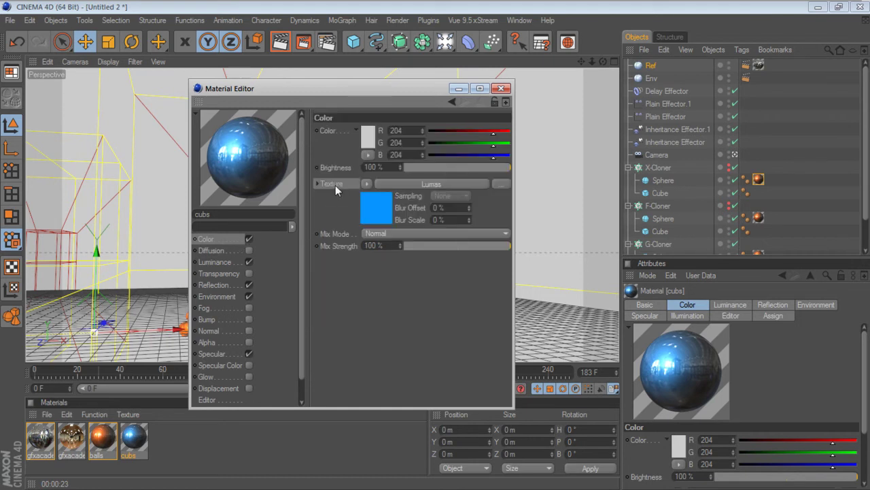
- Try pasting a texture into the cubs material's luminance Texture slot
{"action": "left_click", "coordinate": [224, 263]}
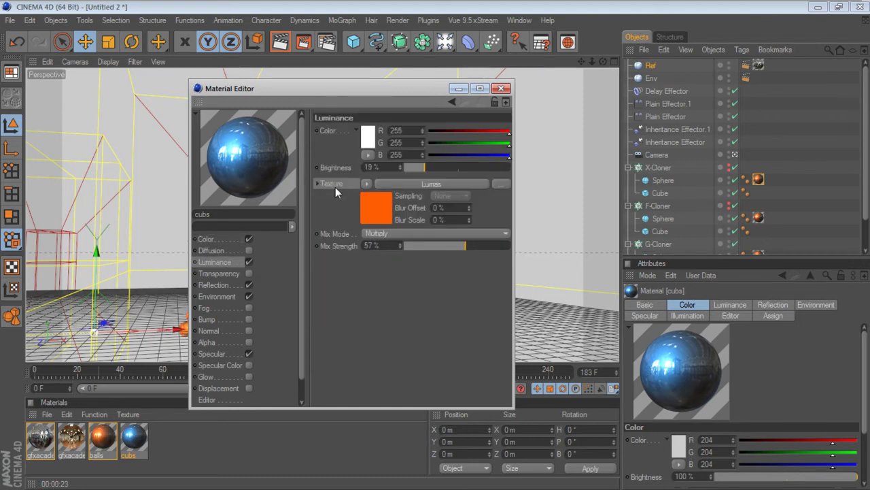
{"action": "key", "text": "ctrl+v"}
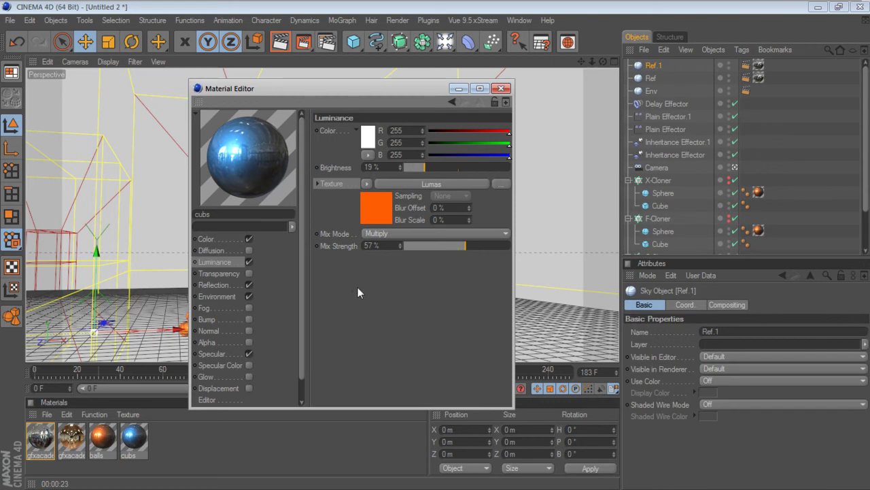
{"action": "key", "text": "ctrl+v"}
{"action": "right_click", "coordinate": [344, 188]}
{"action": "left_click", "coordinate": [368, 240]}
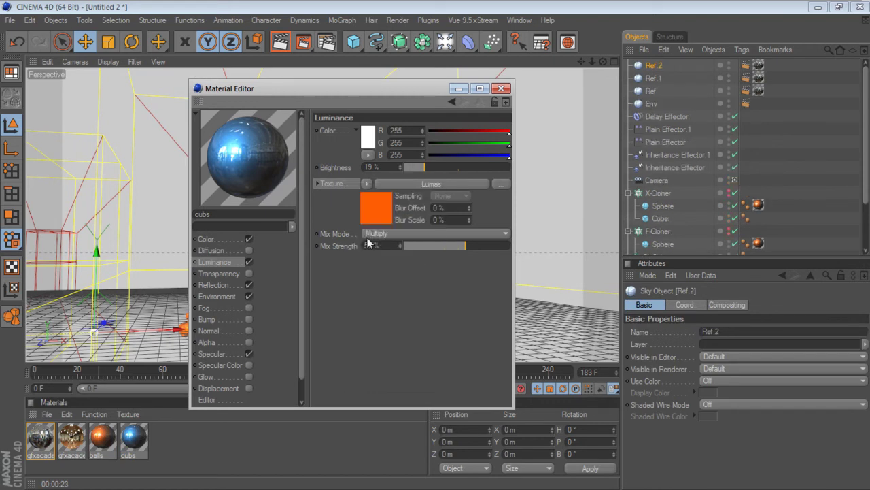
{"action": "right_click", "coordinate": [341, 185]}
{"action": "left_click", "coordinate": [370, 233]}
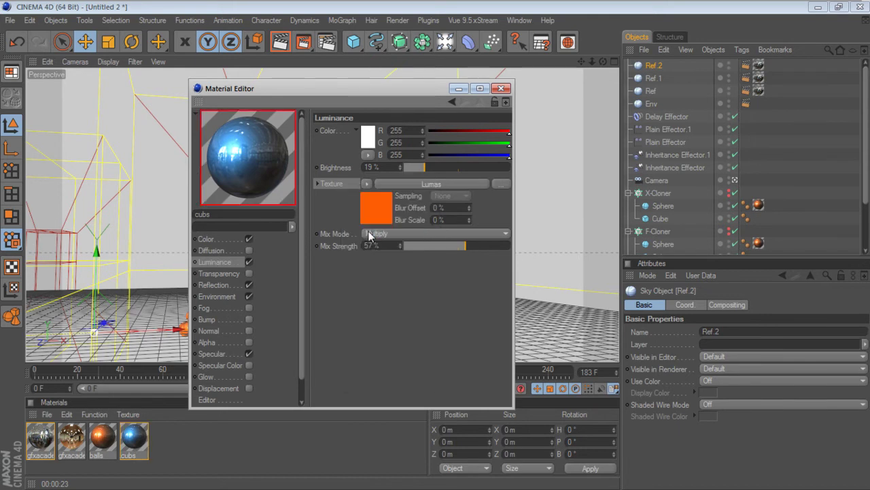
- Copy the blue colour texture into the cubs luminance channel
{"action": "left_click", "coordinate": [233, 239]}
{"action": "right_click", "coordinate": [337, 185]}
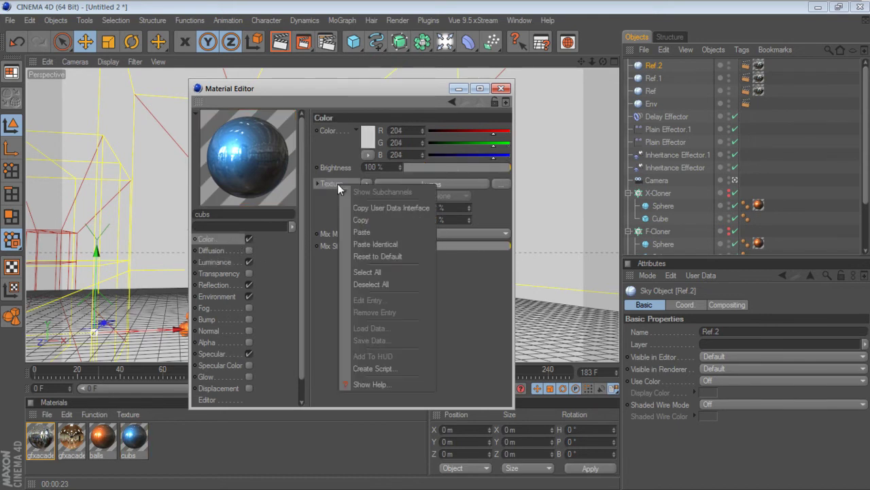
{"action": "left_click", "coordinate": [346, 221]}
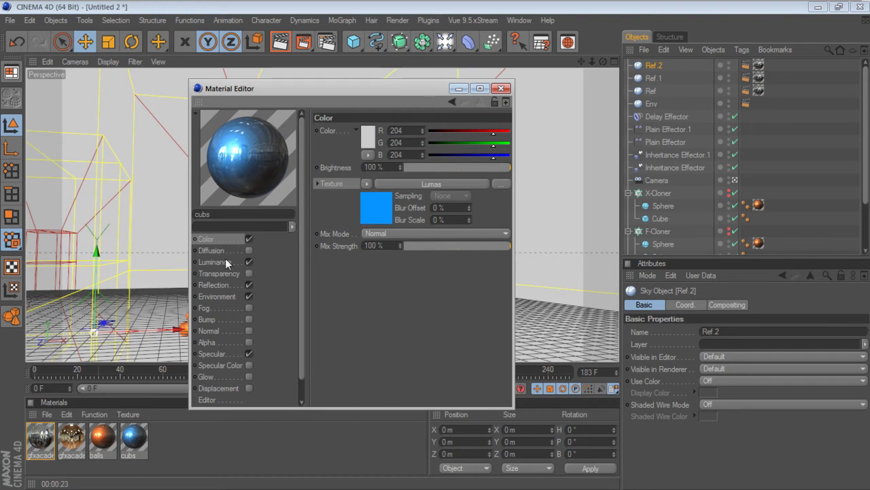
{"action": "left_click", "coordinate": [226, 260]}
{"action": "right_click", "coordinate": [340, 186]}
{"action": "left_click", "coordinate": [350, 233]}
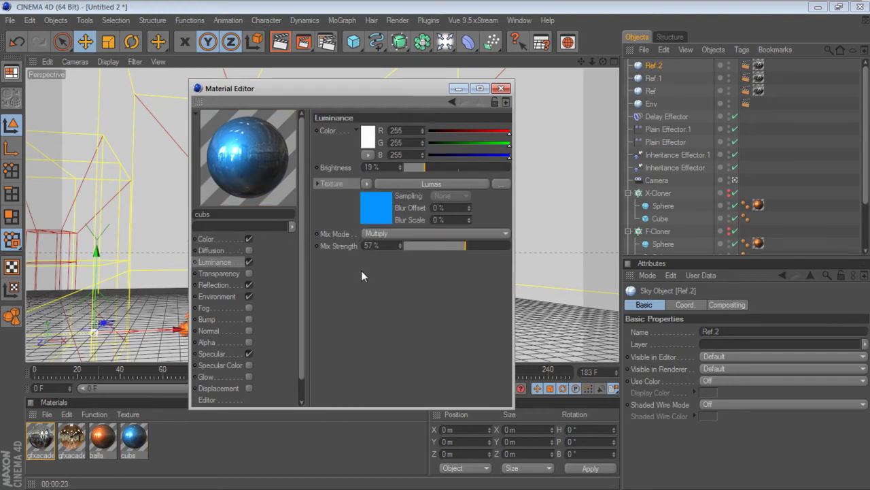
{"action": "left_click", "coordinate": [231, 287]}
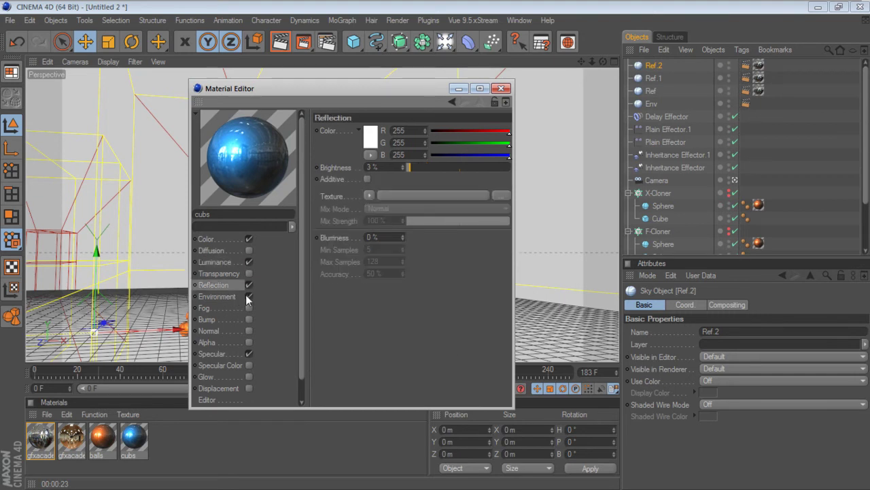
{"action": "left_click", "coordinate": [501, 88]}
- Put cubs on X-Cloner's Cube, copy the tag to F- and G-Cloner Cubes, and render
{"action": "mouse_move", "coordinate": [136, 449]}
{"action": "left_mouse_down"}
{"action": "mouse_move", "coordinate": [770, 193]}
{"action": "mouse_move", "coordinate": [758, 219]}
{"action": "left_mouse_up"}
{"action": "scroll", "coordinate": [788, 200], "scroll_direction": "down", "scroll_amount": 3}
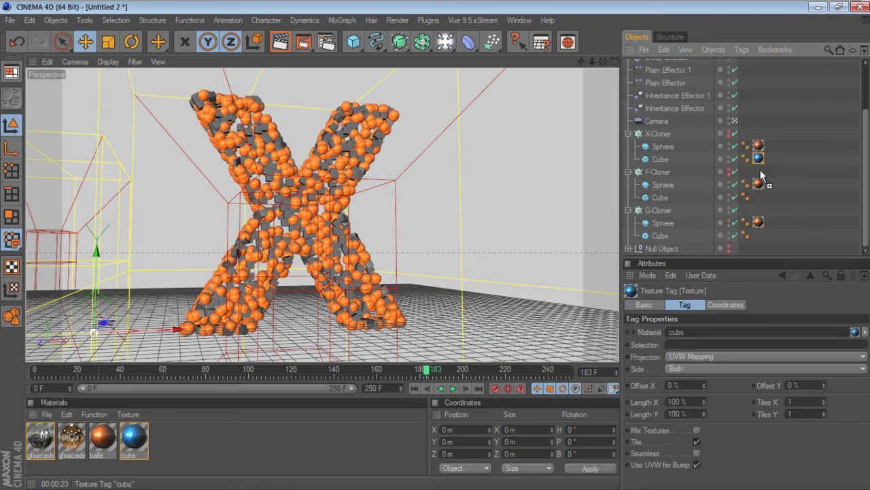
{"action": "mouse_move", "coordinate": [761, 159]}
{"action": "left_mouse_down", "text": "ctrl"}
{"action": "mouse_move", "coordinate": [758, 196]}
{"action": "mouse_move", "coordinate": [769, 226]}
{"action": "mouse_move", "coordinate": [761, 234]}
{"action": "left_mouse_up", "text": "ctrl"}
{"action": "left_click", "coordinate": [789, 230]}
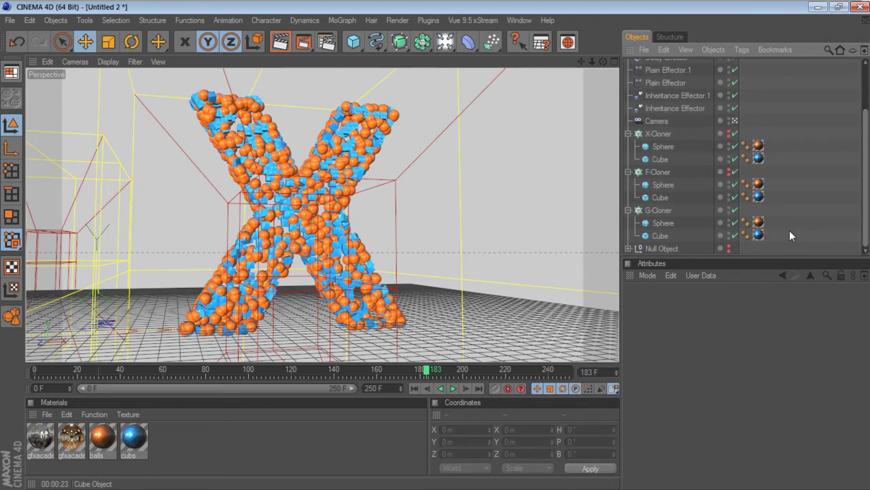
{"action": "left_click", "coordinate": [282, 42]}
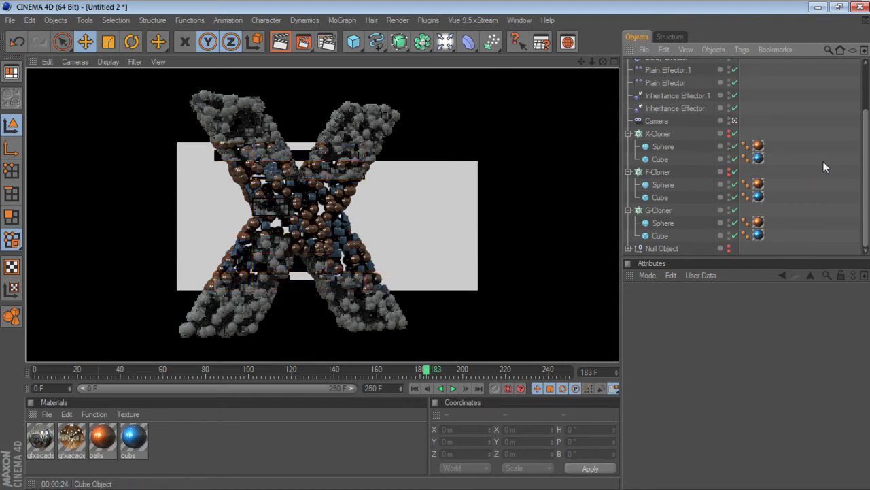
{"action": "scroll", "coordinate": [824, 167], "scroll_direction": "up", "scroll_amount": 3}
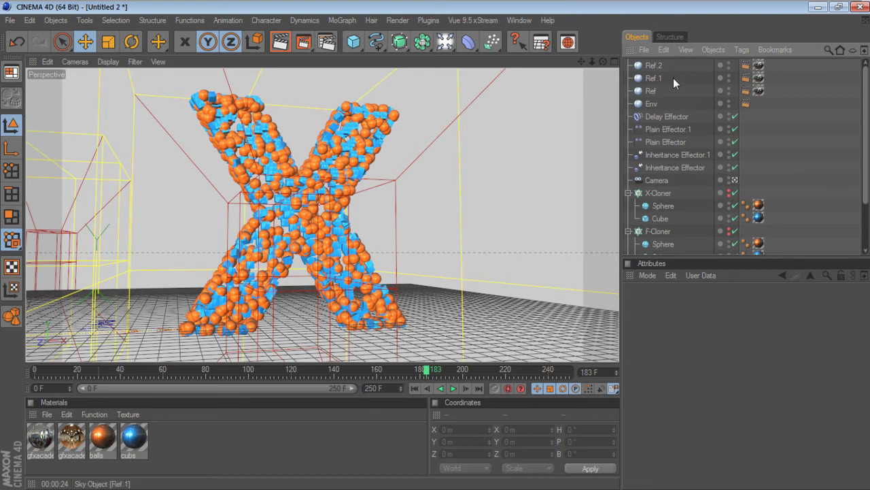
- Delete the duplicate Ref.1 and Ref.2 sky objects and render a viewport test of the X
{"action": "left_click_drag", "start_coordinate": [674, 65], "coordinate": [649, 81]}
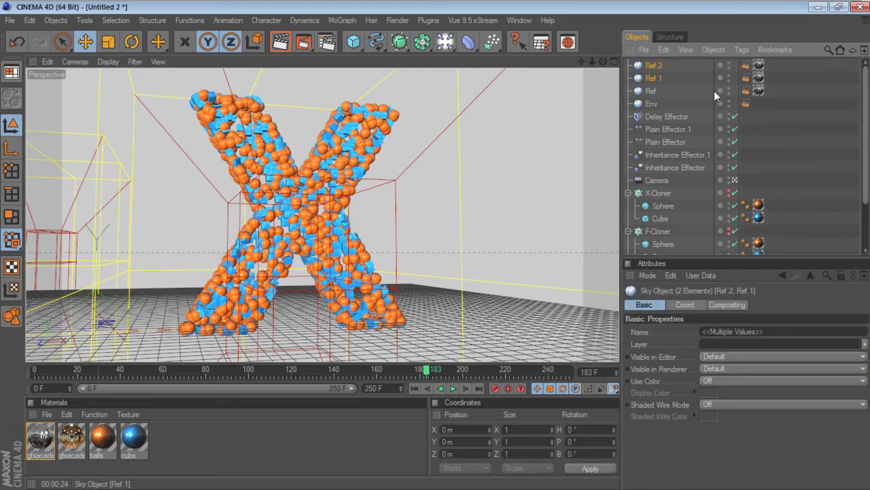
{"action": "key", "text": "Delete"}
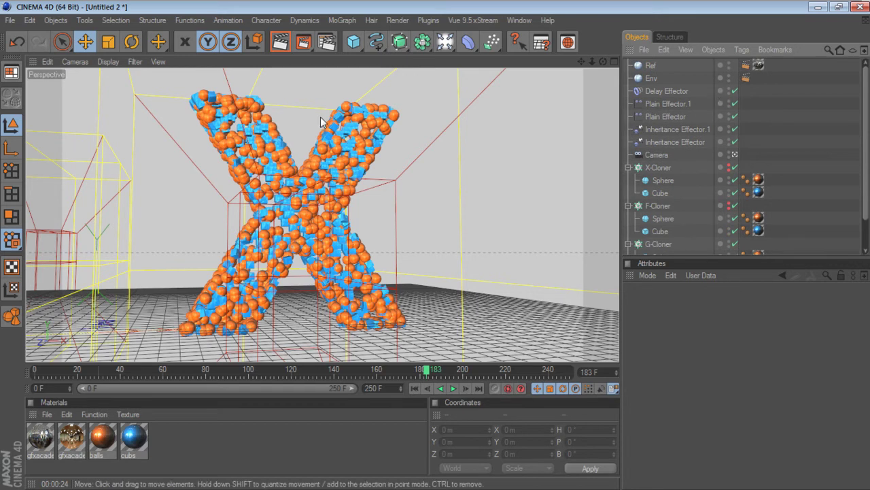
{"action": "left_click", "coordinate": [282, 48]}
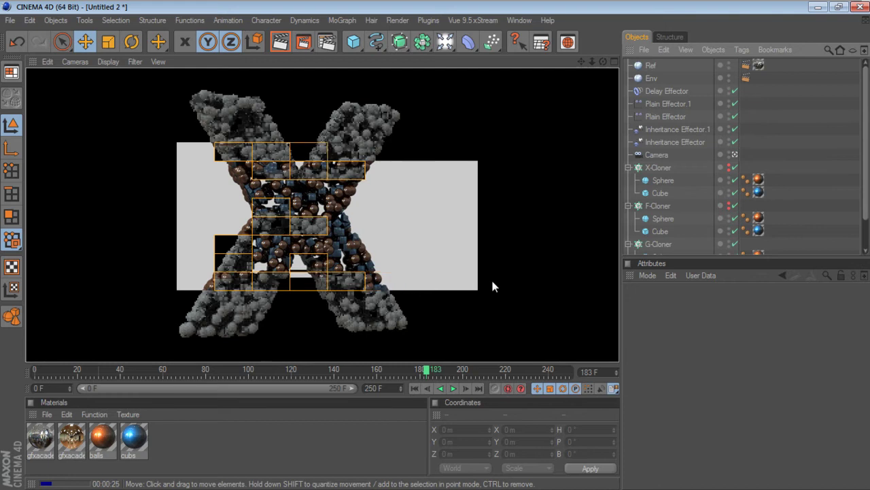
{"action": "left_click", "coordinate": [763, 64]}
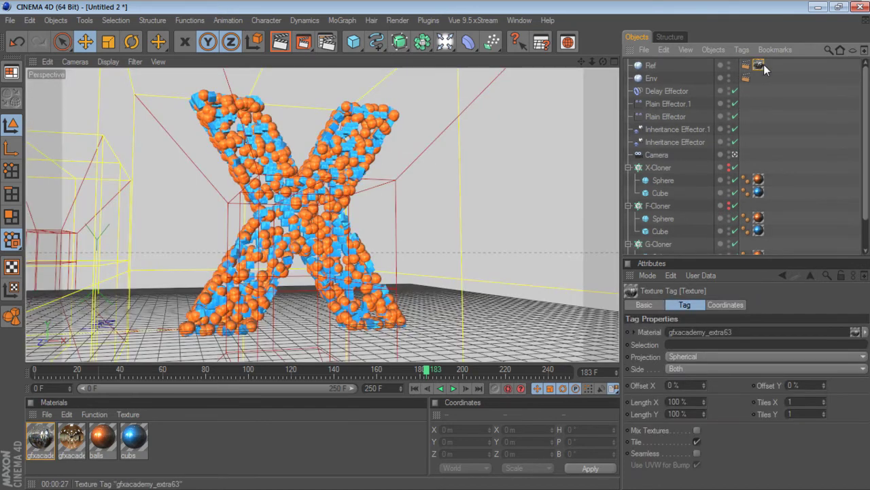
- Remove the Ref sky's texture tag and delete both old gfxacade materials
{"action": "key", "text": "Delete"}
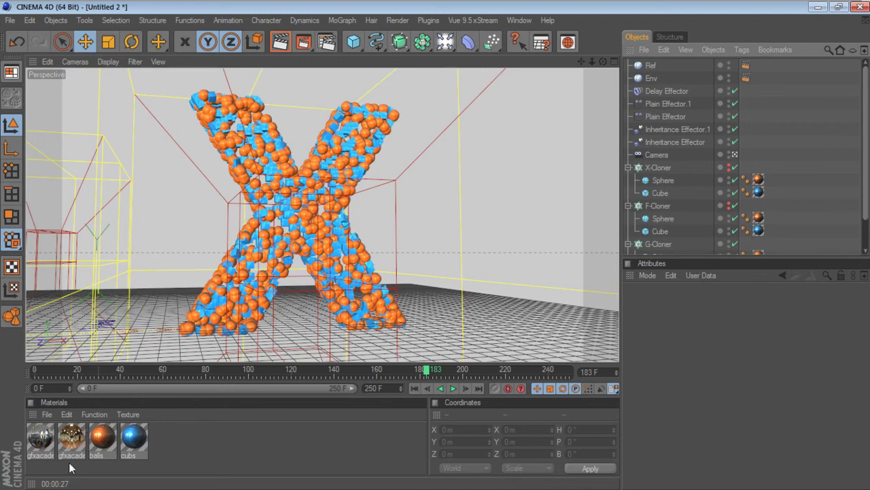
{"action": "left_click", "coordinate": [71, 445]}
{"action": "left_click", "coordinate": [41, 449], "text": "shift"}
{"action": "key", "text": "Delete"}
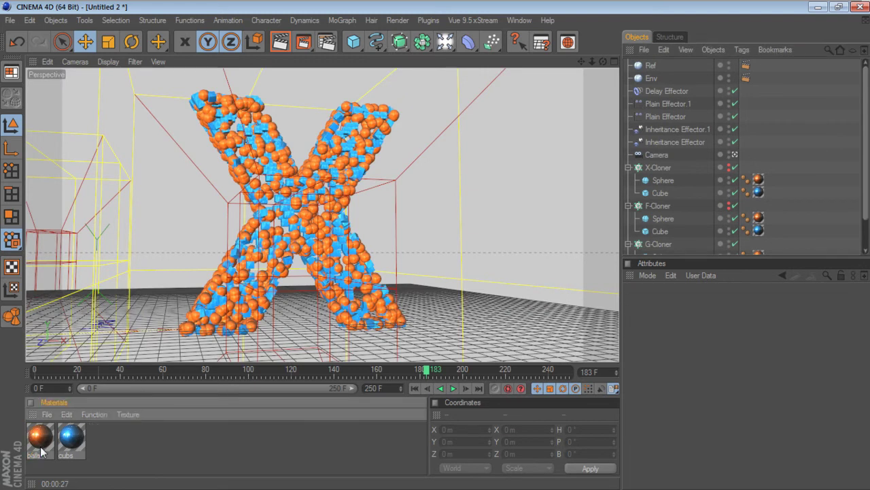
- Apply the gfxacademy.net01.6 HDRI from the Content Browser to the Ref sky, then re-render the viewport
{"action": "left_click", "coordinate": [484, 21]}
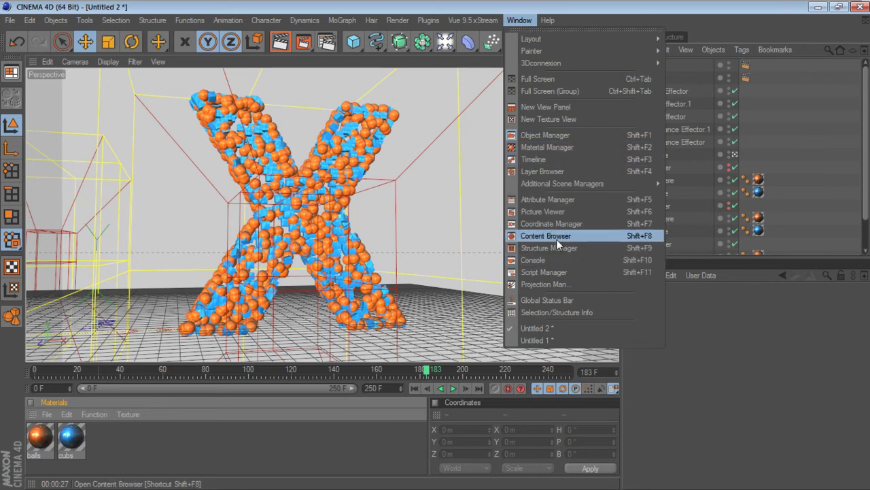
{"action": "left_click", "coordinate": [556, 236]}
{"action": "left_click", "coordinate": [485, 216]}
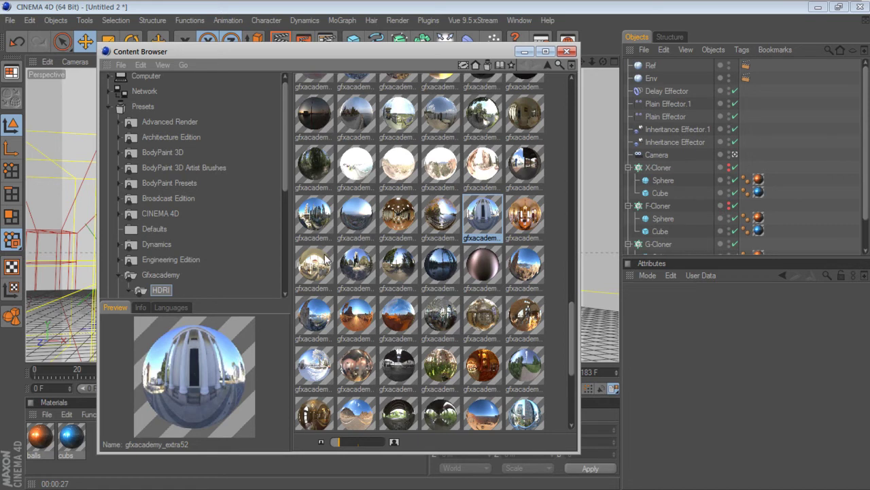
{"action": "left_click", "coordinate": [327, 260]}
{"action": "scroll", "coordinate": [326, 258], "scroll_direction": "up", "scroll_amount": 5}
{"action": "scroll", "coordinate": [326, 259], "scroll_direction": "up", "scroll_amount": 5}
{"action": "scroll", "coordinate": [327, 261], "scroll_direction": "down", "scroll_amount": 3}
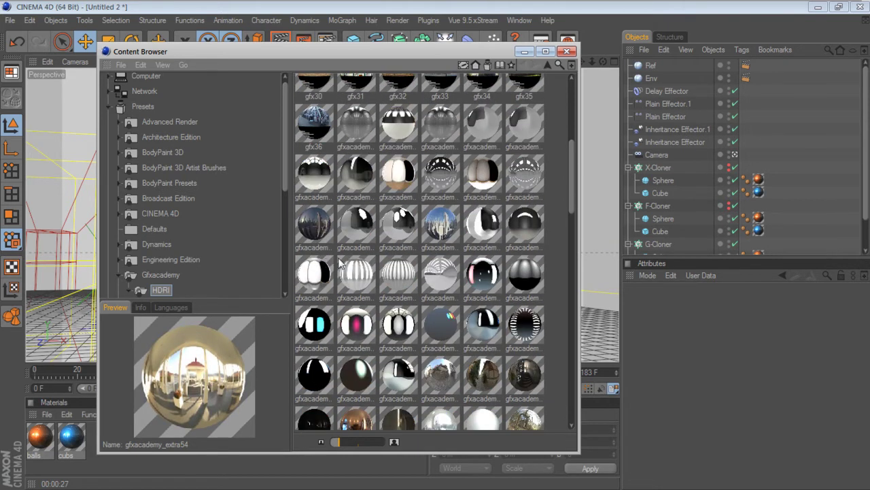
{"action": "mouse_move", "coordinate": [445, 178]}
{"action": "left_mouse_down"}
{"action": "mouse_move", "coordinate": [621, 125]}
{"action": "mouse_move", "coordinate": [656, 71]}
{"action": "left_mouse_up"}
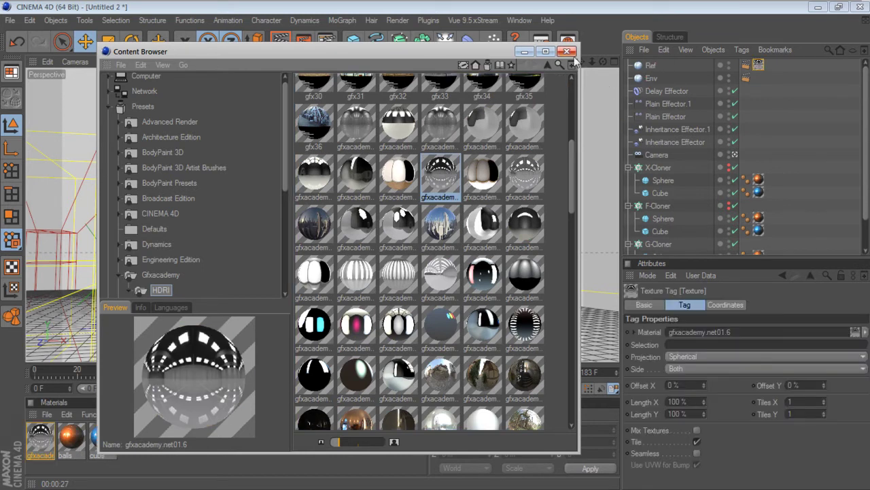
{"action": "left_click", "coordinate": [567, 52]}
{"action": "left_click", "coordinate": [289, 46]}
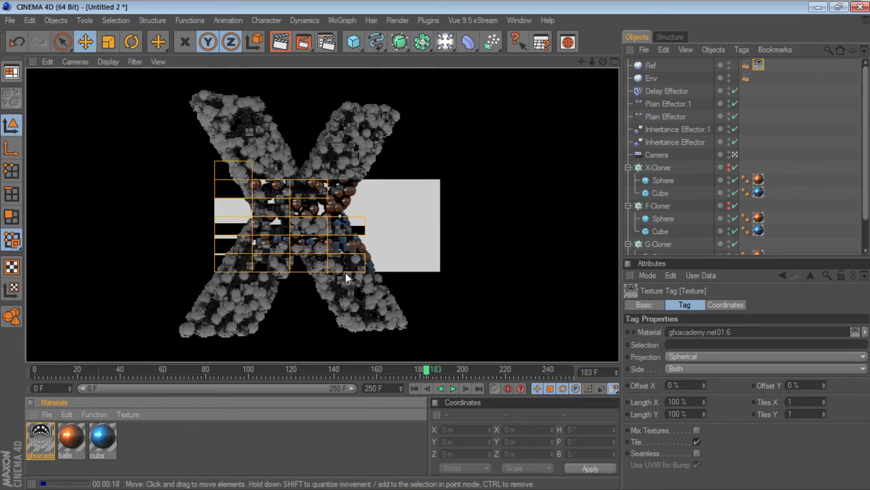
- In the balls material, raise Environment brightness to 23% and load studio024.hdr as its texture
{"action": "double_click", "coordinate": [70, 437]}
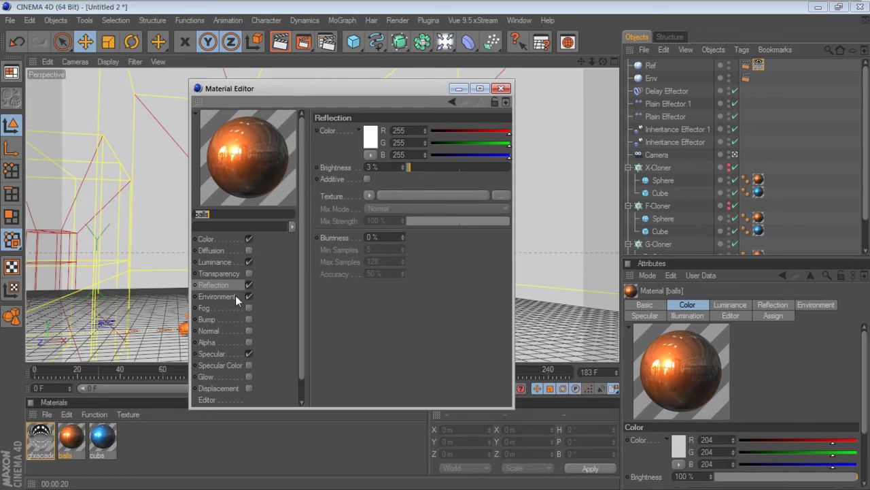
{"action": "left_click", "coordinate": [231, 297]}
{"action": "left_click_drag", "start_coordinate": [418, 170], "coordinate": [430, 171]}
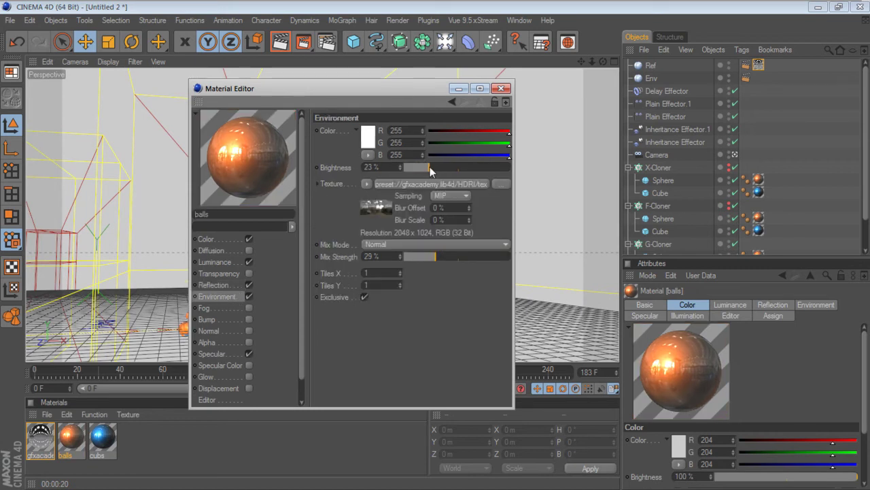
{"action": "left_click", "coordinate": [368, 185]}
{"action": "mouse_move", "coordinate": [378, 289]}
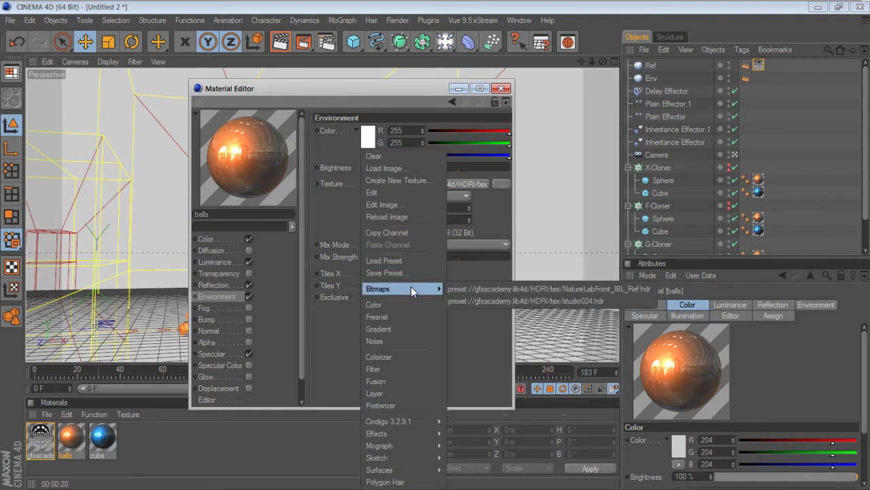
{"action": "left_click", "coordinate": [495, 300]}
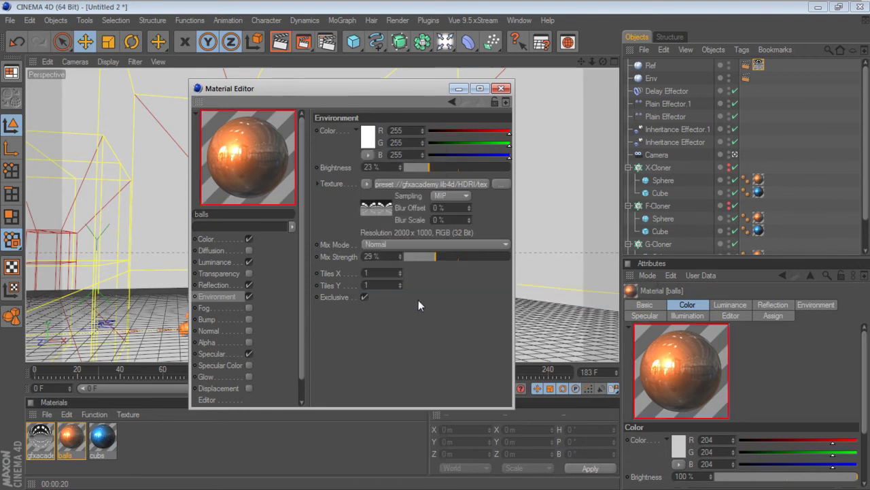
- Clear the balls Color texture and set the colour to bright orange (227/72/16)
{"action": "left_click", "coordinate": [230, 261]}
{"action": "left_click", "coordinate": [240, 241]}
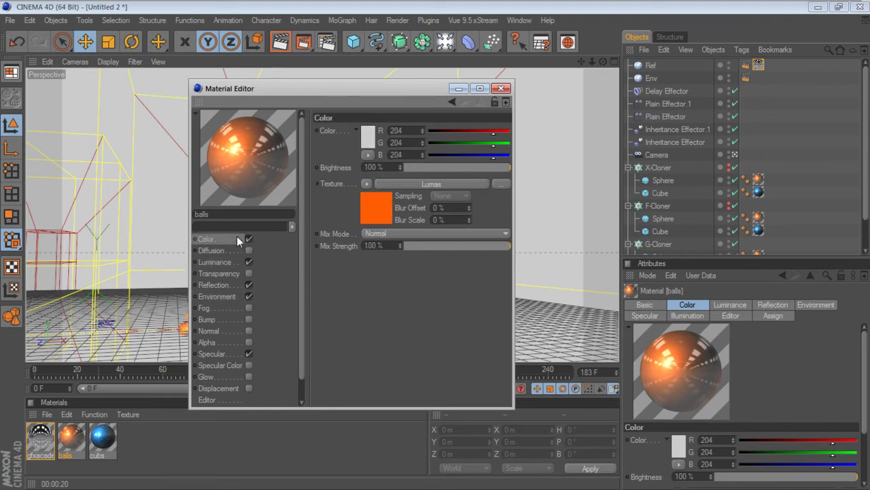
{"action": "left_click", "coordinate": [366, 185]}
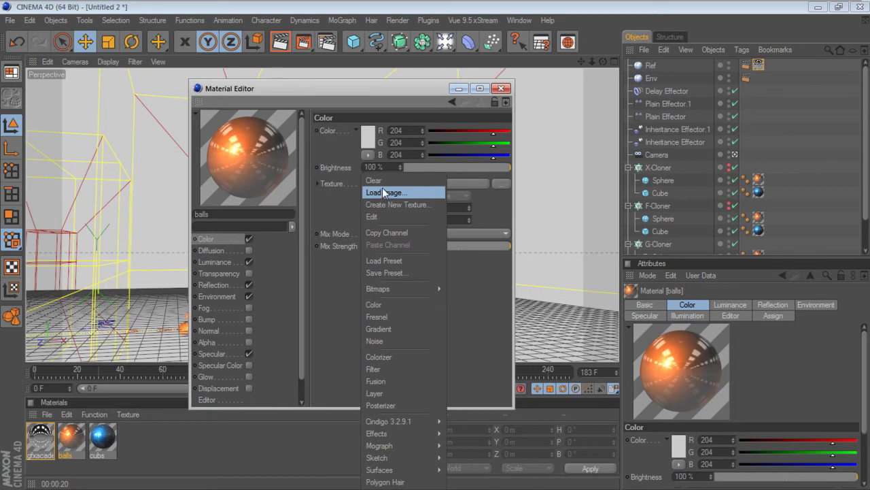
{"action": "left_click", "coordinate": [381, 181]}
{"action": "left_click", "coordinate": [367, 137]}
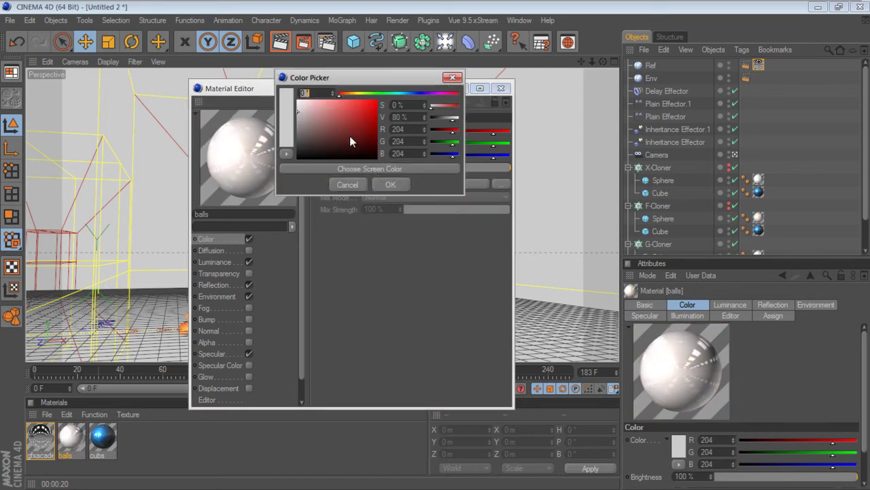
{"action": "left_click_drag", "start_coordinate": [340, 95], "coordinate": [345, 94]}
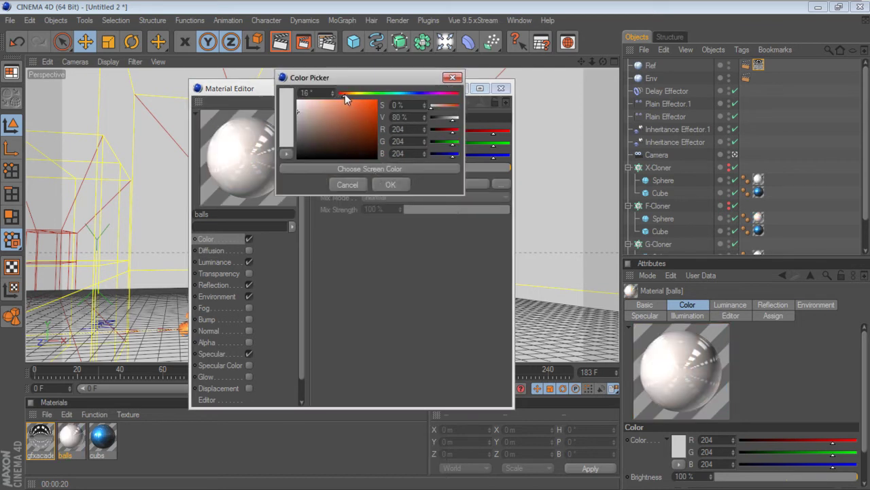
{"action": "left_click", "coordinate": [371, 106]}
{"action": "left_click", "coordinate": [383, 185]}
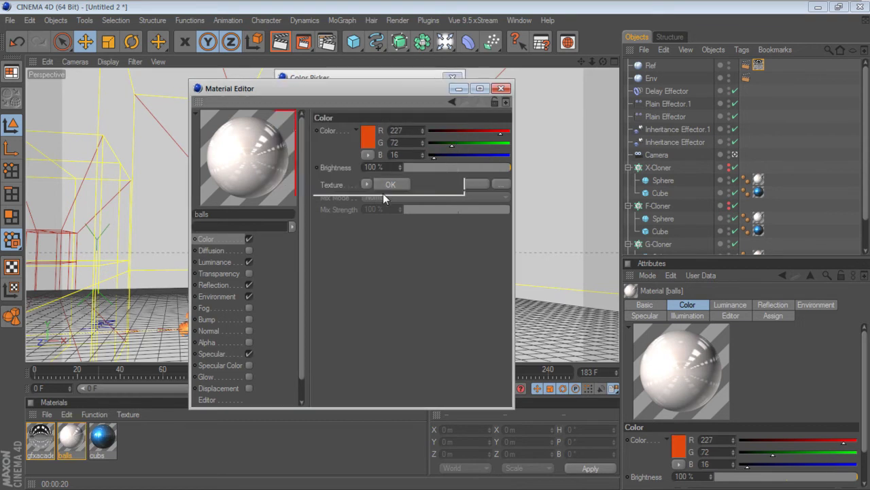
- Set the balls Environment Mix Mode to Multiply with brightness about 18%
{"action": "left_click", "coordinate": [258, 284]}
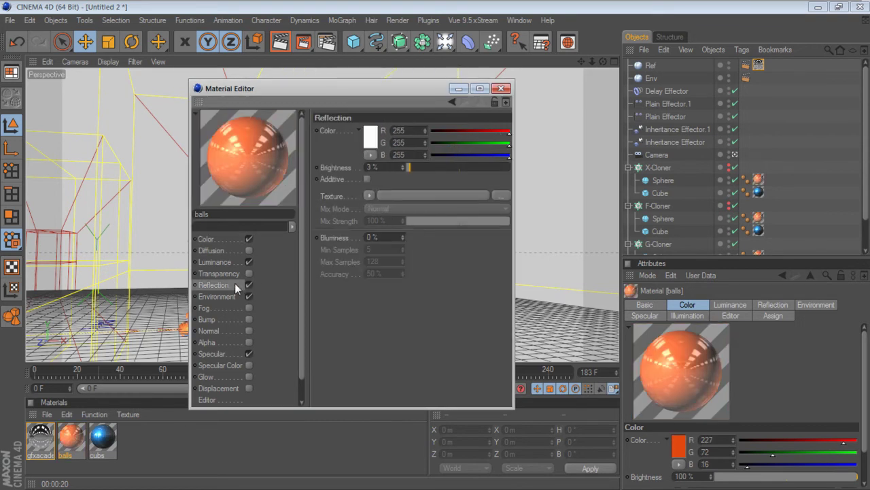
{"action": "left_click", "coordinate": [234, 294]}
{"action": "left_click_drag", "start_coordinate": [423, 168], "coordinate": [408, 168]}
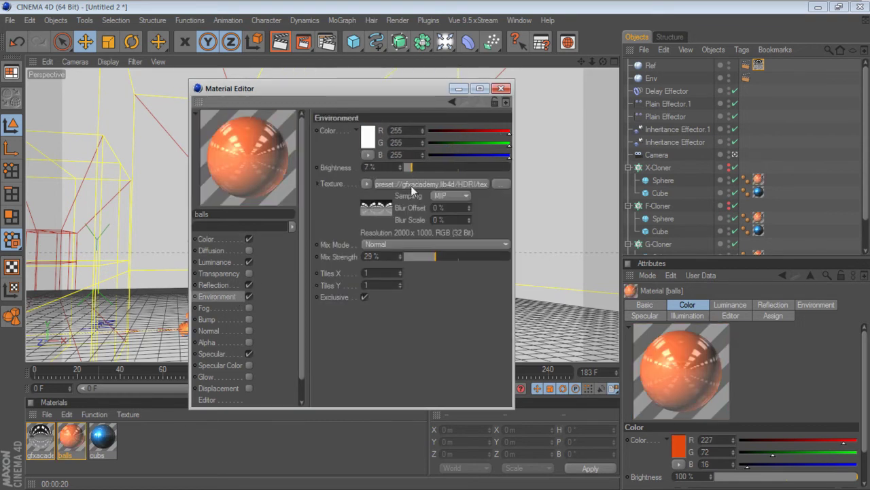
{"action": "left_click", "coordinate": [408, 244]}
{"action": "left_click", "coordinate": [395, 295]}
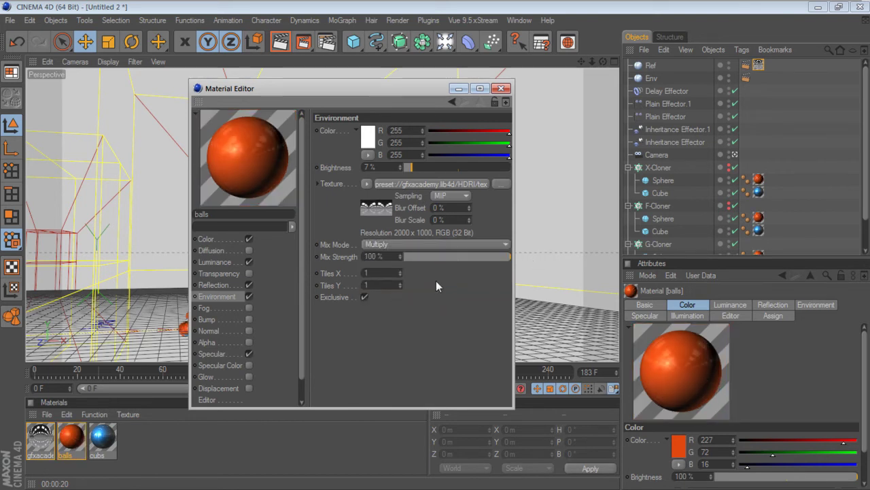
{"action": "left_click_drag", "start_coordinate": [412, 167], "coordinate": [424, 166]}
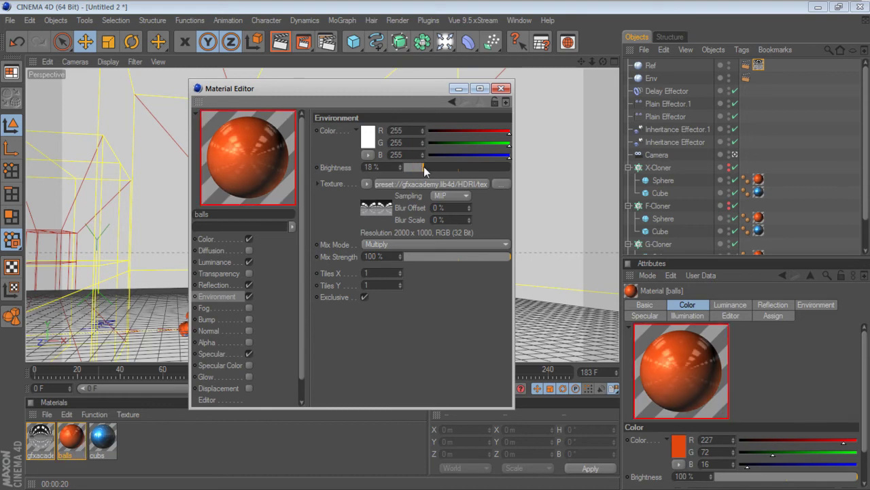
- Raise the balls Reflection brightness to 16% and close the Material Editor
{"action": "left_click", "coordinate": [223, 286]}
{"action": "left_click_drag", "start_coordinate": [413, 169], "coordinate": [420, 179]}
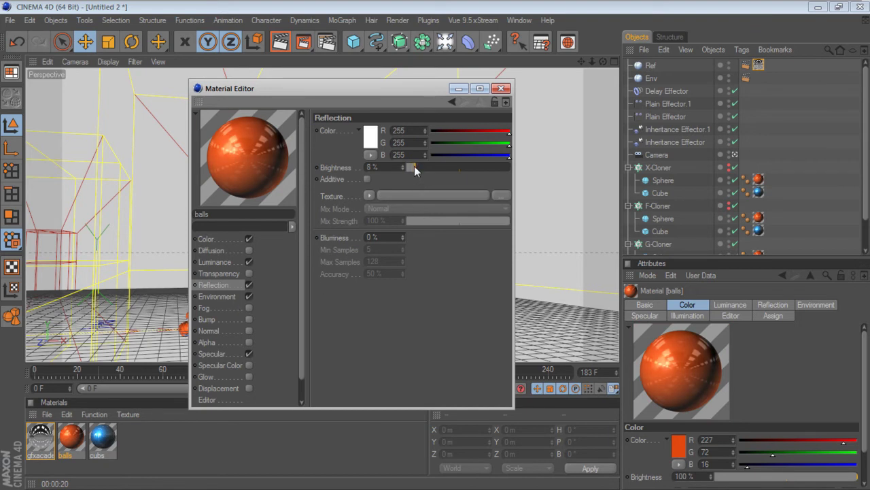
{"action": "left_click_drag", "start_coordinate": [423, 169], "coordinate": [424, 166]}
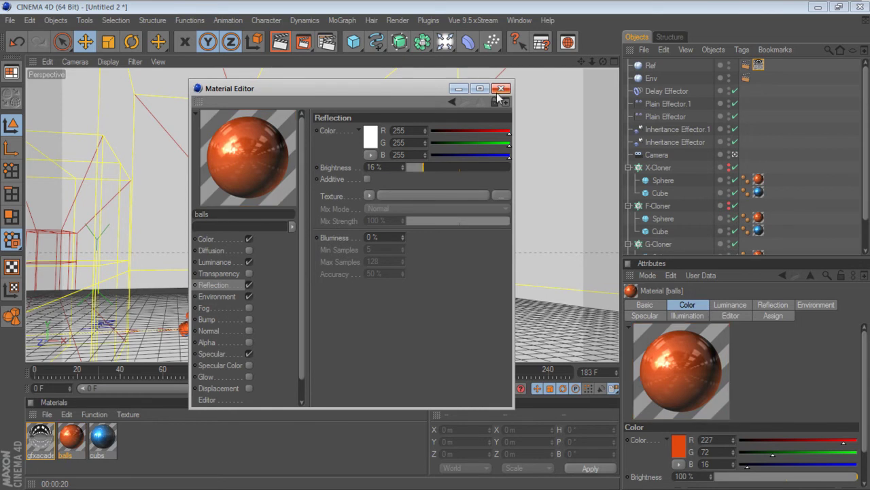
{"action": "left_click", "coordinate": [500, 88]}
- Give the cubs material a studio024.hdr environment texture and lower its Reflection brightness to 17%
{"action": "double_click", "coordinate": [109, 441]}
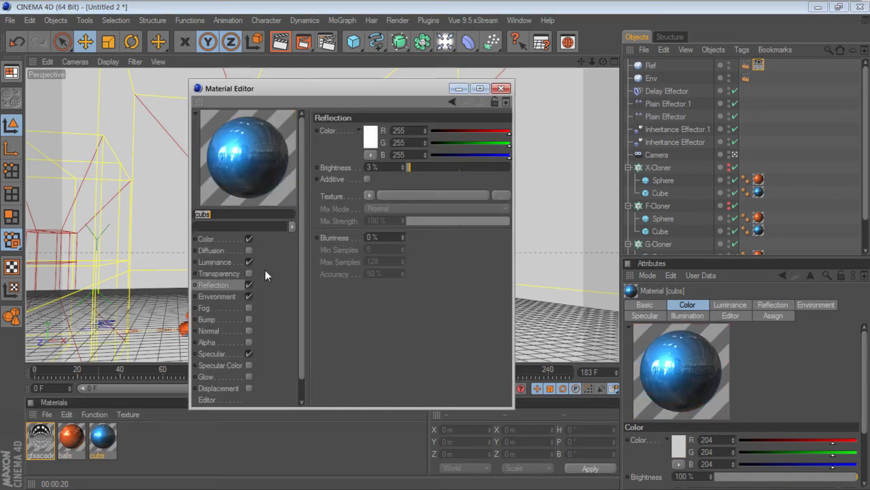
{"action": "left_click", "coordinate": [233, 296]}
{"action": "left_click", "coordinate": [369, 183]}
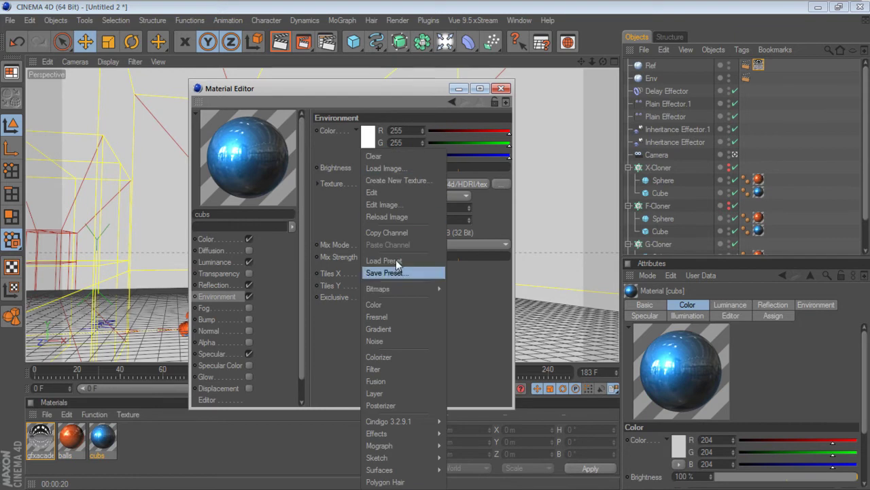
{"action": "left_click", "coordinate": [449, 300]}
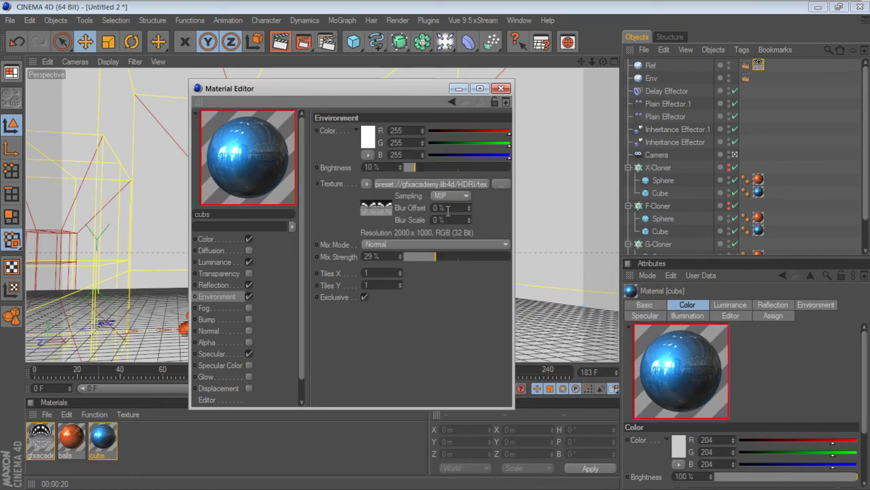
{"action": "left_click", "coordinate": [228, 285]}
{"action": "left_click", "coordinate": [430, 166]}
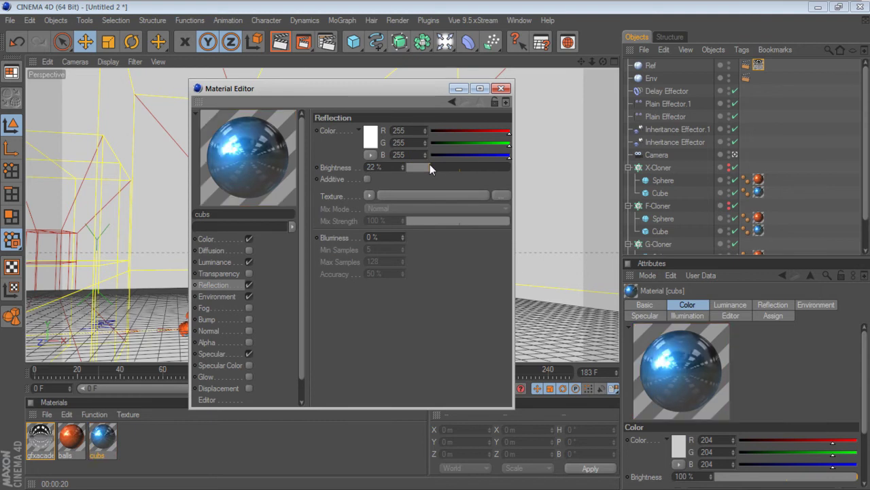
{"action": "left_click_drag", "start_coordinate": [430, 164], "coordinate": [425, 166]}
- Clear the cubs Color texture and set the colour to bright blue (25/146/233)
{"action": "left_click", "coordinate": [226, 263]}
{"action": "left_click", "coordinate": [236, 238]}
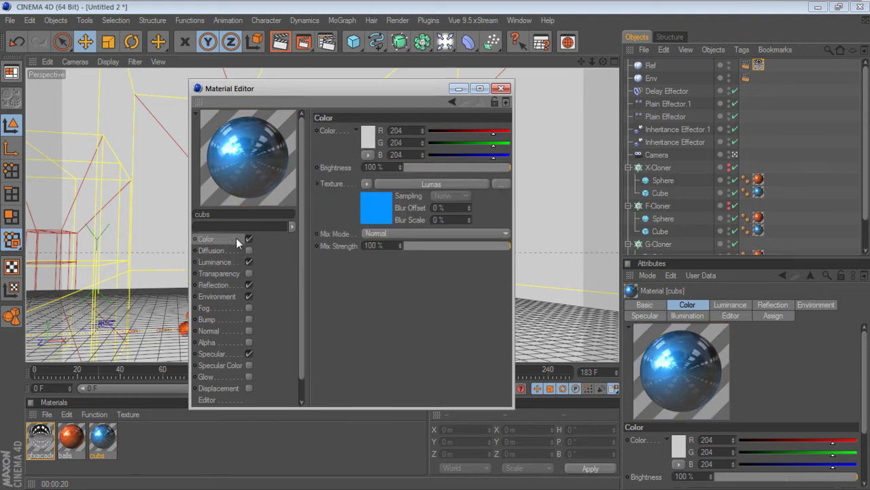
{"action": "left_click", "coordinate": [366, 183]}
{"action": "left_click", "coordinate": [373, 180]}
{"action": "left_click", "coordinate": [366, 140]}
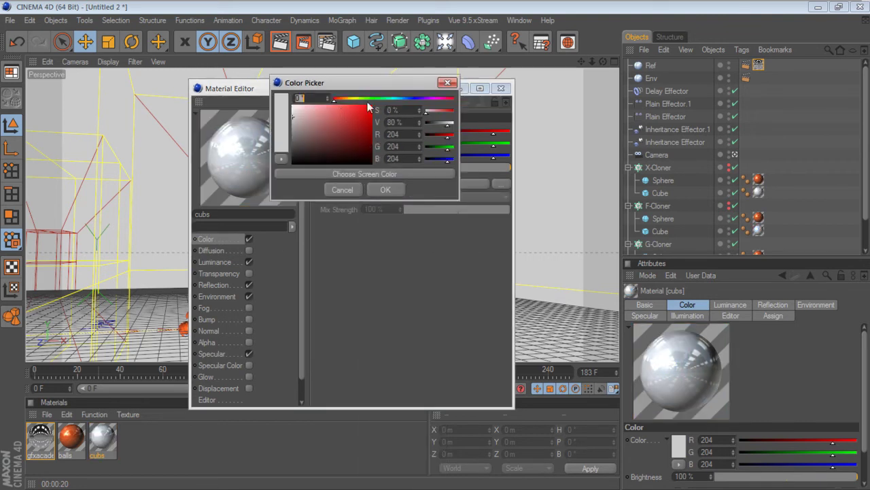
{"action": "left_click", "coordinate": [402, 100]}
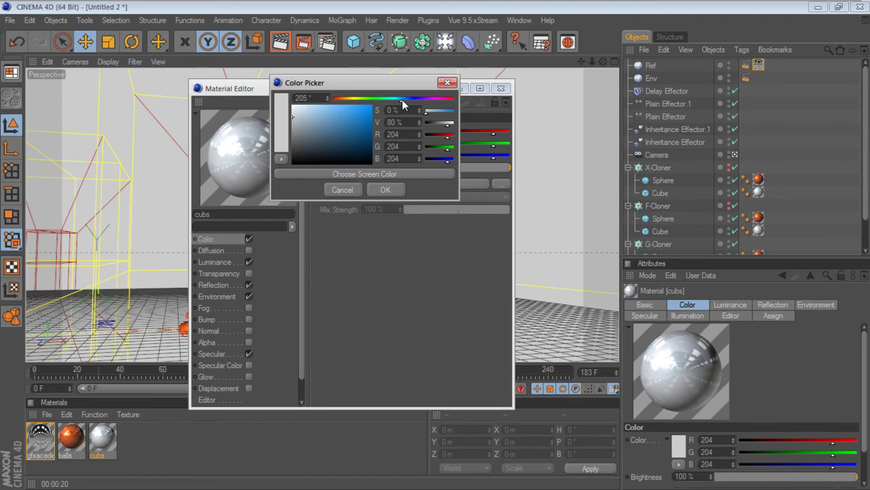
{"action": "left_click", "coordinate": [363, 110]}
{"action": "left_click", "coordinate": [385, 189]}
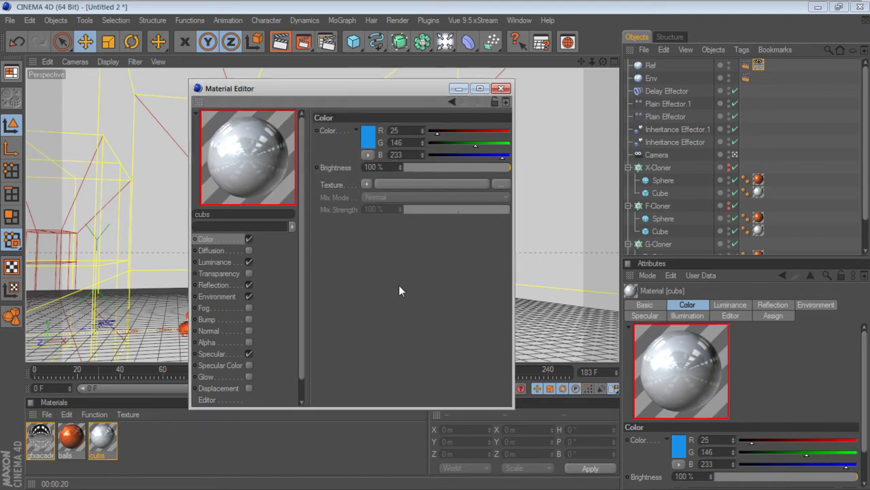
- Lower cubs Luminance brightness to 12%, set Environment Multiply mix at 100%, and close
{"action": "left_click", "coordinate": [229, 264]}
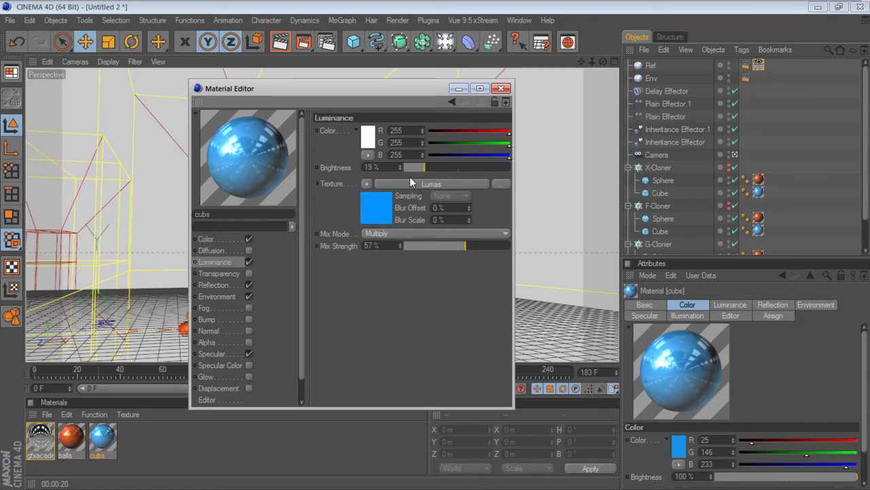
{"action": "left_click_drag", "start_coordinate": [424, 168], "coordinate": [416, 167]}
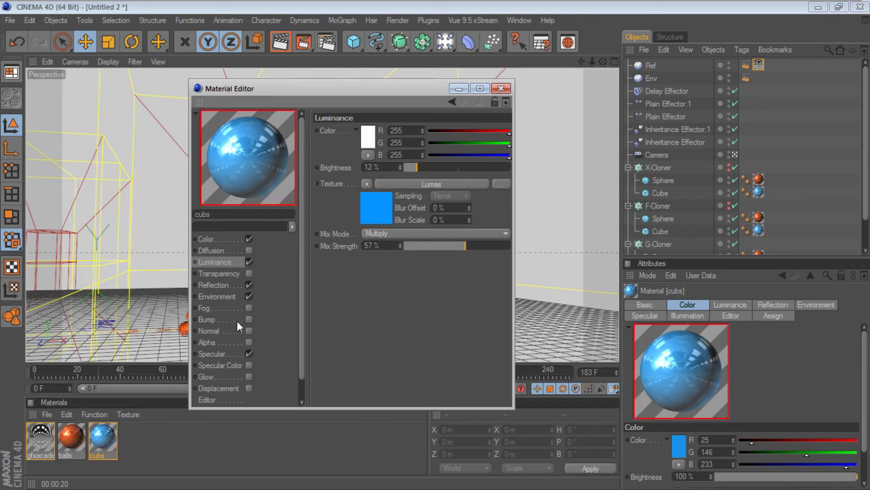
{"action": "left_click", "coordinate": [218, 297]}
{"action": "left_click", "coordinate": [460, 246]}
{"action": "left_click", "coordinate": [406, 292]}
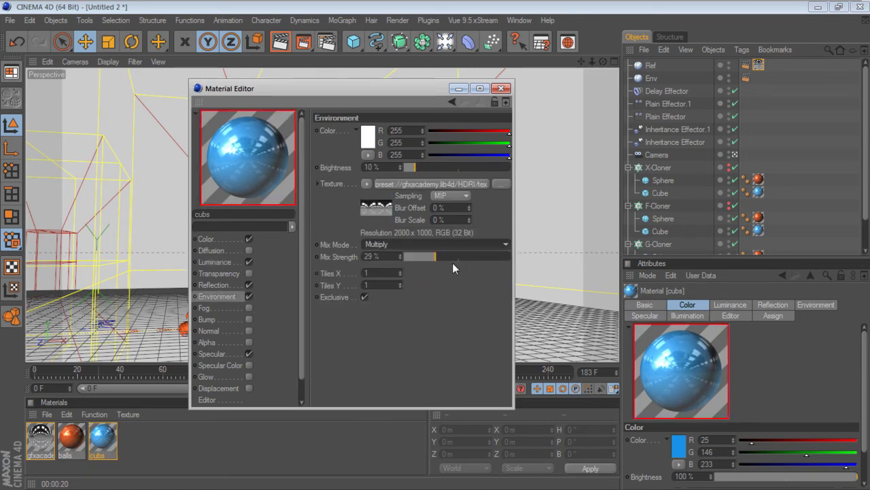
{"action": "left_click_drag", "start_coordinate": [453, 259], "coordinate": [511, 258]}
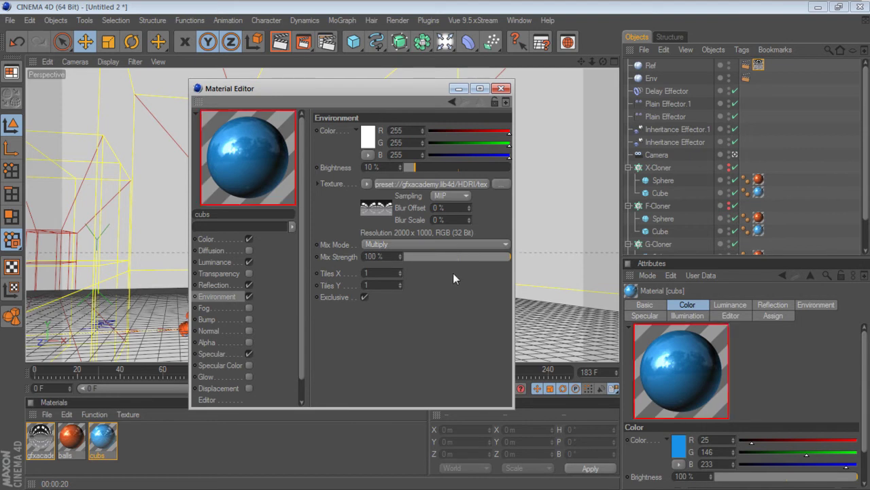
{"action": "left_click", "coordinate": [501, 88]}
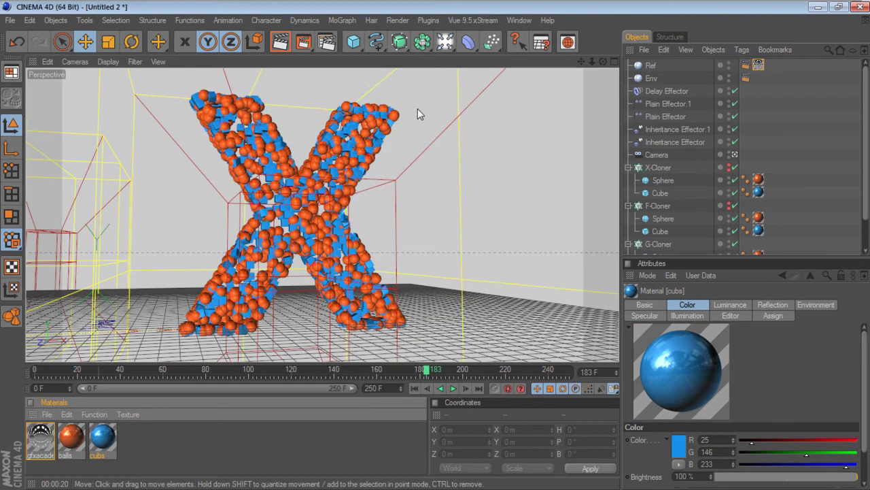
{"action": "left_click", "coordinate": [303, 42]}
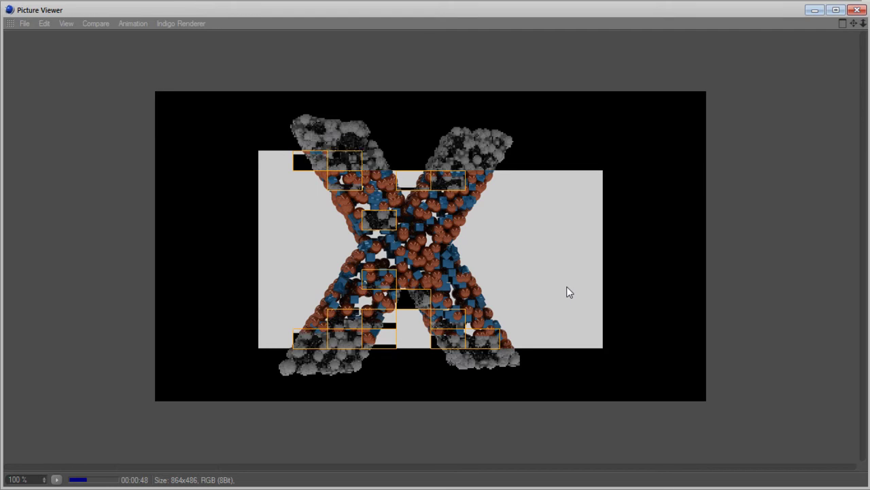
{"action": "left_click", "coordinate": [857, 9]}
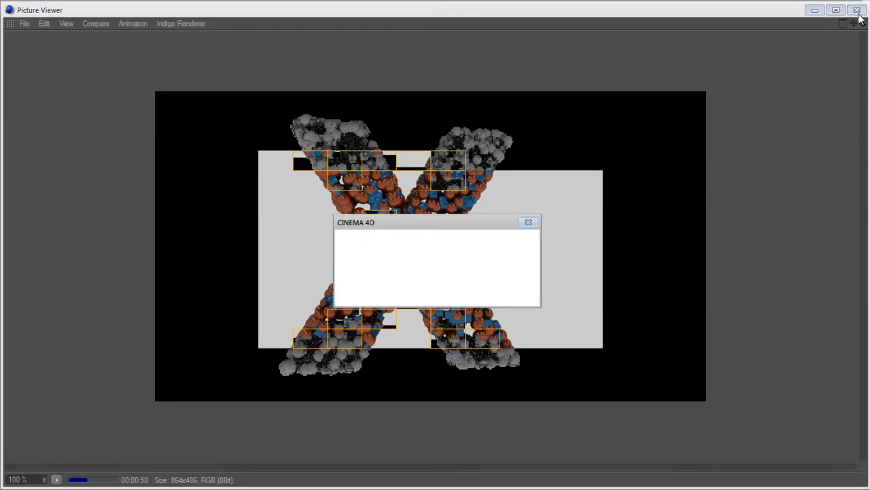
- Stop the renderer, then set Reflection brightness to 36% on cubs and 31% on balls
{"action": "left_click", "coordinate": [446, 294]}
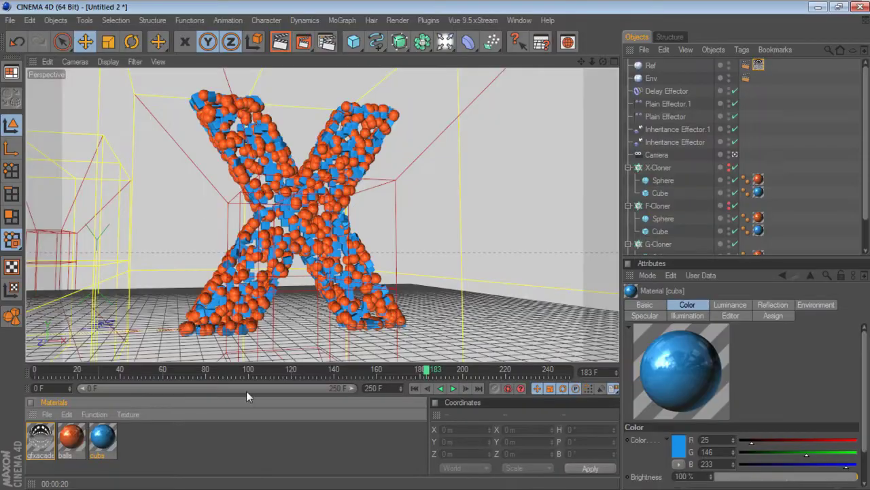
{"action": "double_click", "coordinate": [108, 439]}
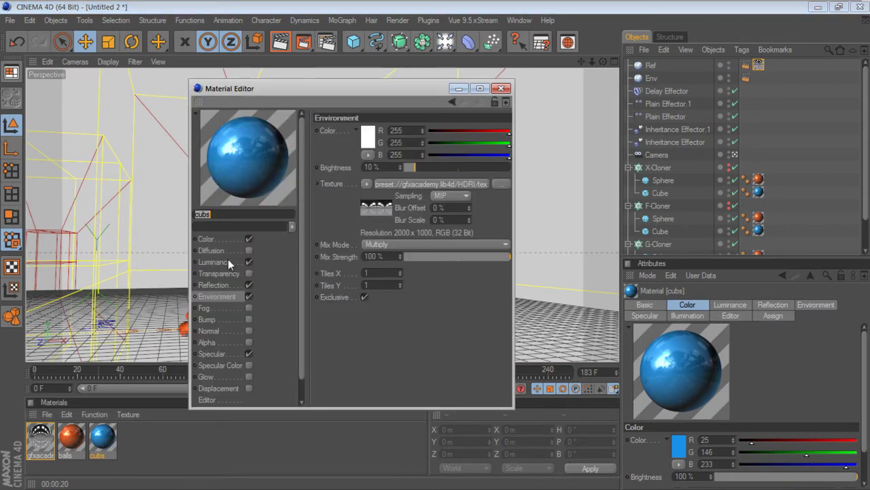
{"action": "left_click", "coordinate": [218, 285]}
{"action": "left_click_drag", "start_coordinate": [439, 169], "coordinate": [444, 169]}
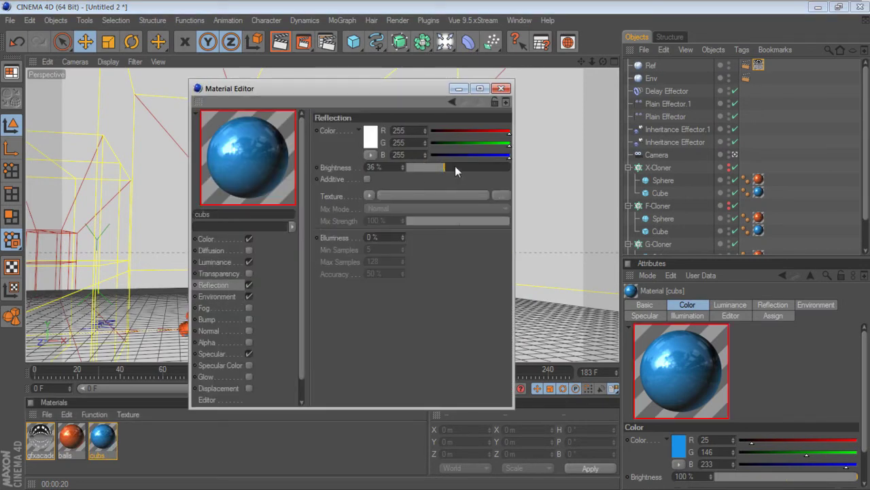
{"action": "left_click", "coordinate": [80, 432]}
{"action": "left_click_drag", "start_coordinate": [431, 170], "coordinate": [439, 168]}
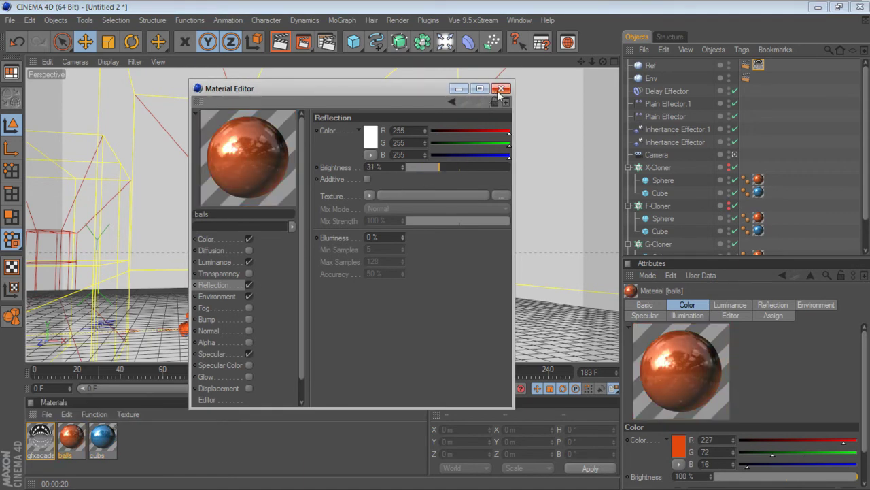
{"action": "left_click", "coordinate": [501, 89]}
{"action": "left_click", "coordinate": [327, 43]}
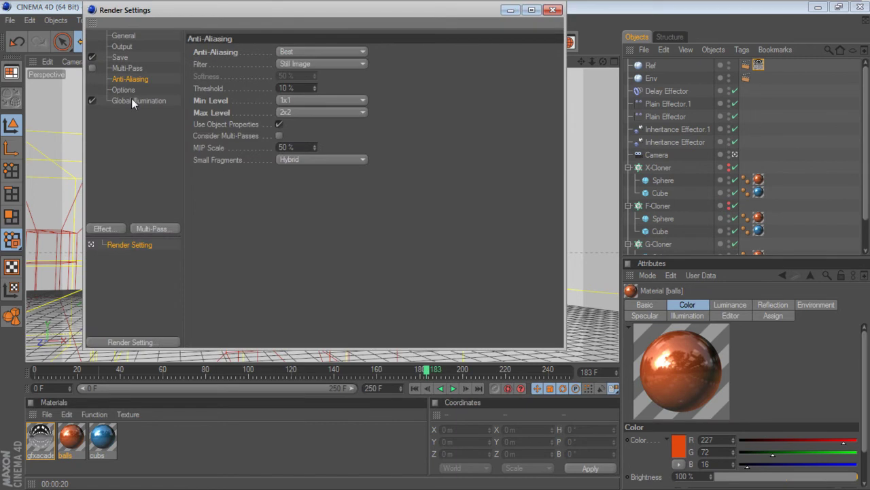
- Set Global Illumination Diffuse Depth to 3 and Secondary Intensity to 150%
{"action": "left_click", "coordinate": [134, 101]}
{"action": "left_click", "coordinate": [238, 54]}
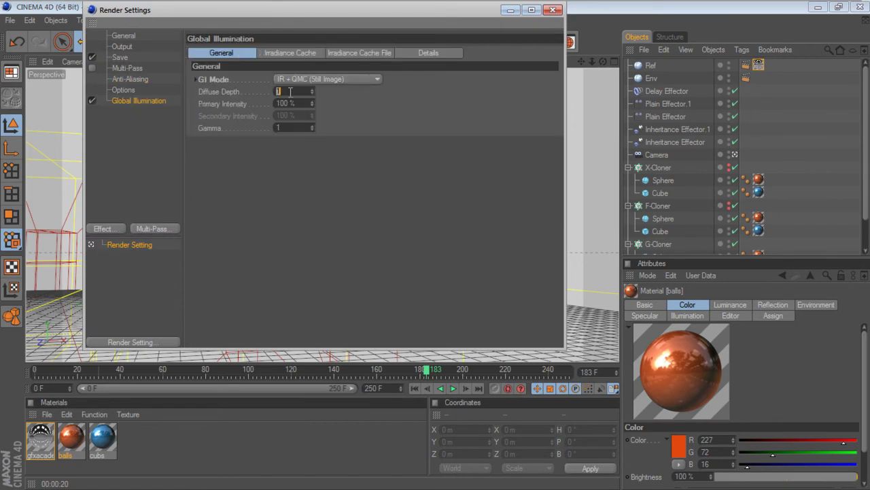
{"action": "type", "text": "3"}
{"action": "key", "text": "Return"}
{"action": "left_click", "coordinate": [300, 116]}
{"action": "type", "text": "150"}
{"action": "key", "text": "Return"}
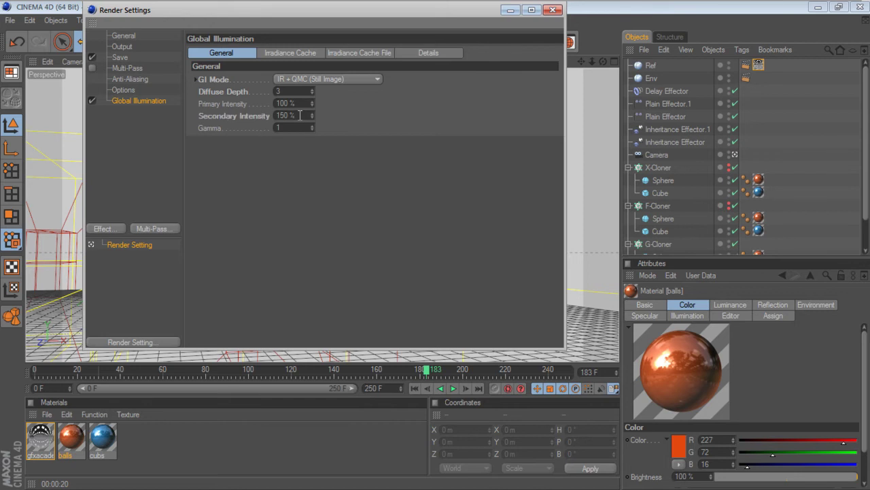
- Switch Anti-Aliasing to Geometry and close the Render Settings
{"action": "left_click", "coordinate": [133, 79]}
{"action": "left_click", "coordinate": [352, 49]}
{"action": "left_click", "coordinate": [336, 77]}
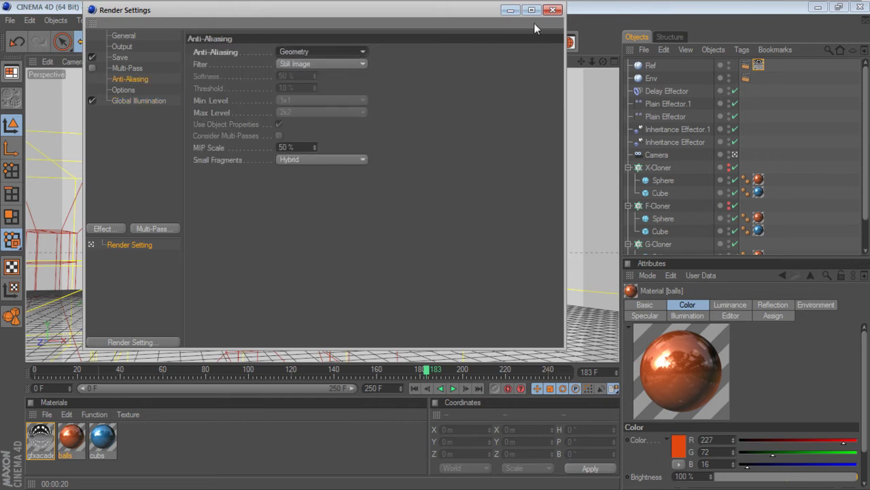
{"action": "left_click", "coordinate": [553, 9]}
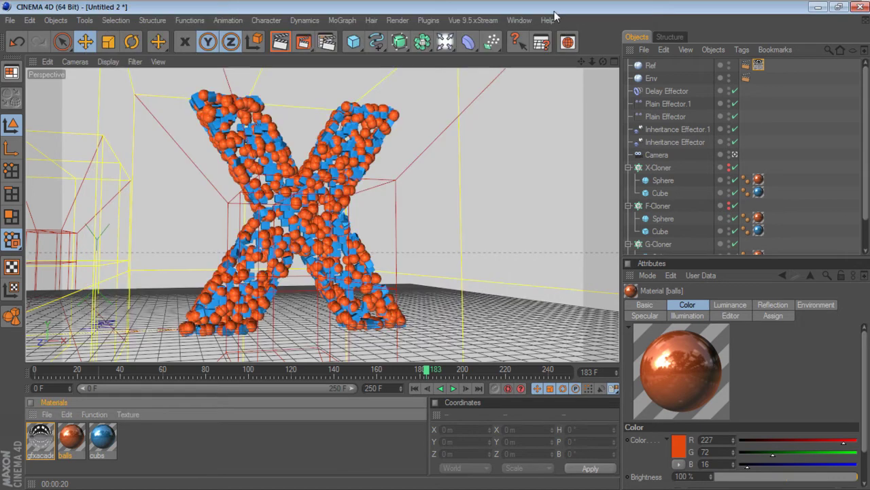
- Render the X in the Picture Viewer and close it once the 1 min 16 s render finishes
{"action": "left_click", "coordinate": [303, 42]}
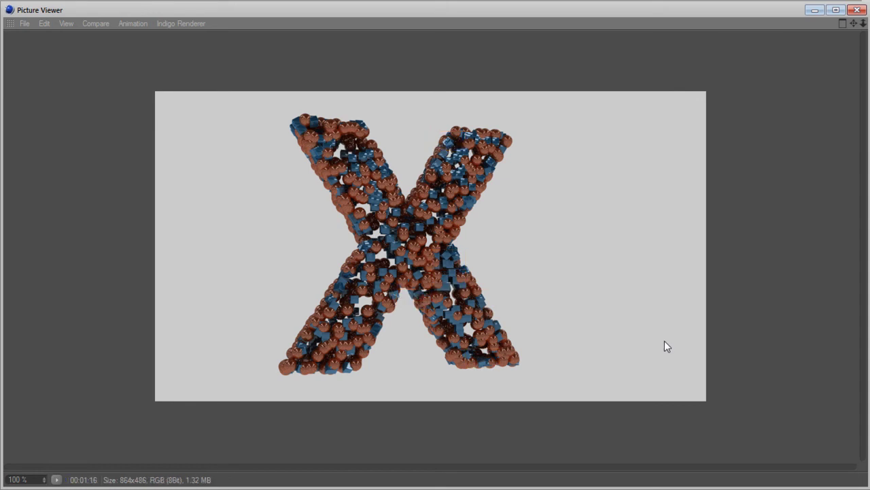
{"action": "left_click", "coordinate": [856, 15]}
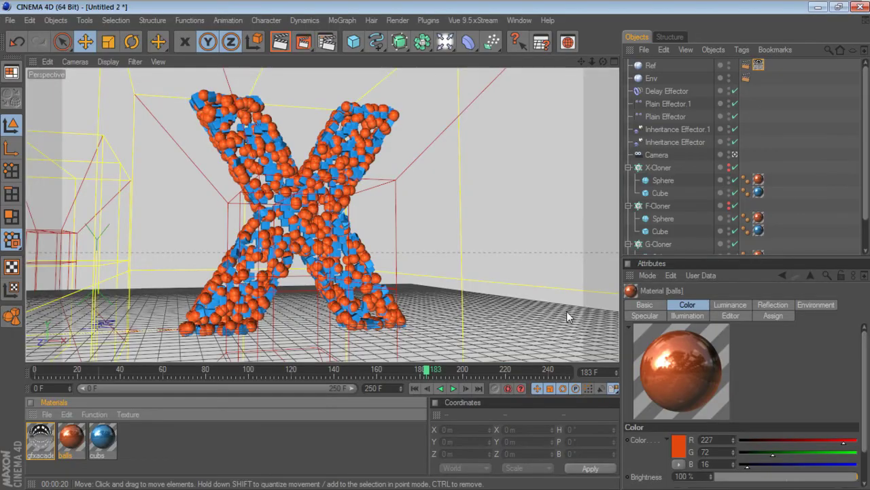
- Rewind, play to frame 21, then step back to frame 15 where the G's pieces scatter
{"action": "left_click", "coordinate": [414, 389]}
{"action": "left_click", "coordinate": [452, 389]}
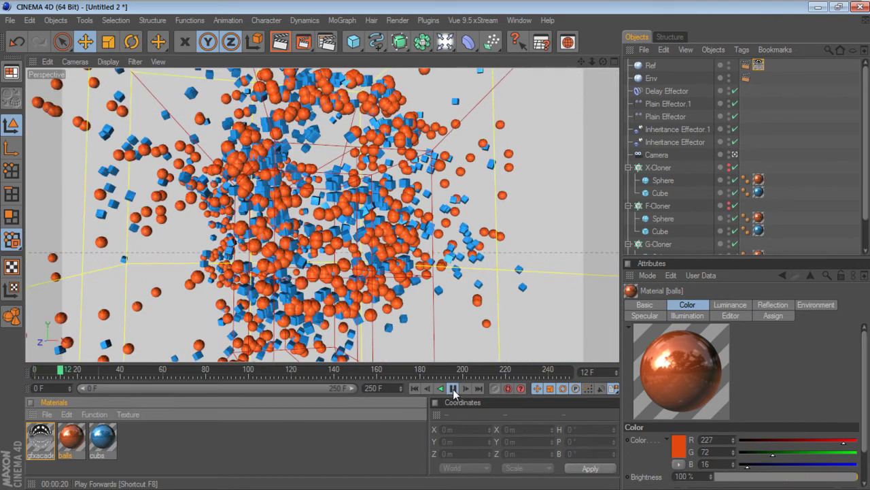
{"action": "left_click", "coordinate": [453, 388]}
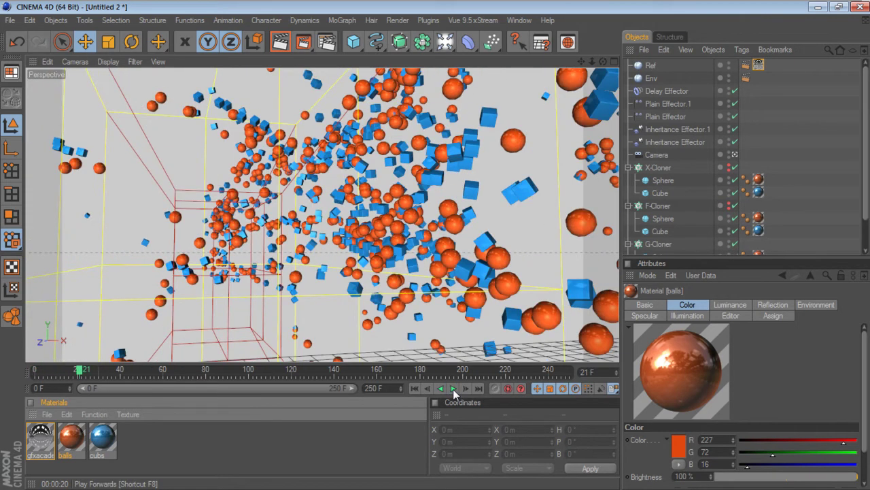
{"action": "left_click", "coordinate": [424, 388]}
{"action": "left_click", "coordinate": [424, 388]}
{"action": "left_click", "coordinate": [424, 387]}
{"action": "left_click", "coordinate": [424, 387]}
{"action": "left_click", "coordinate": [423, 387]}
{"action": "left_click", "coordinate": [423, 388]}
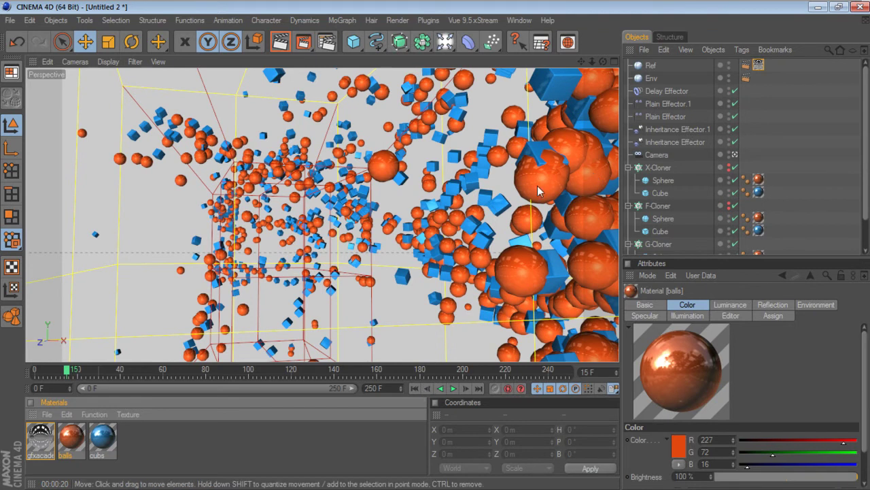
- Start a Picture Viewer render of frame 15, stop it partway, and bring up Render Settings
{"action": "left_click", "coordinate": [304, 42]}
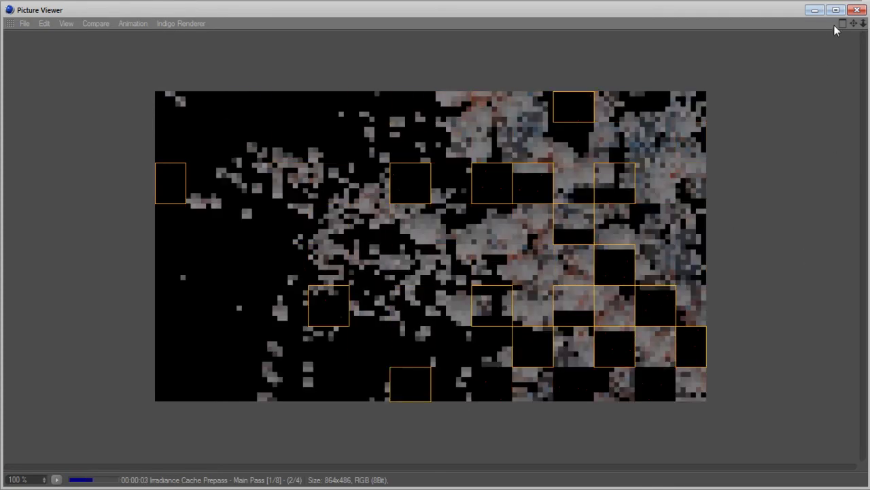
{"action": "left_click", "coordinate": [857, 10]}
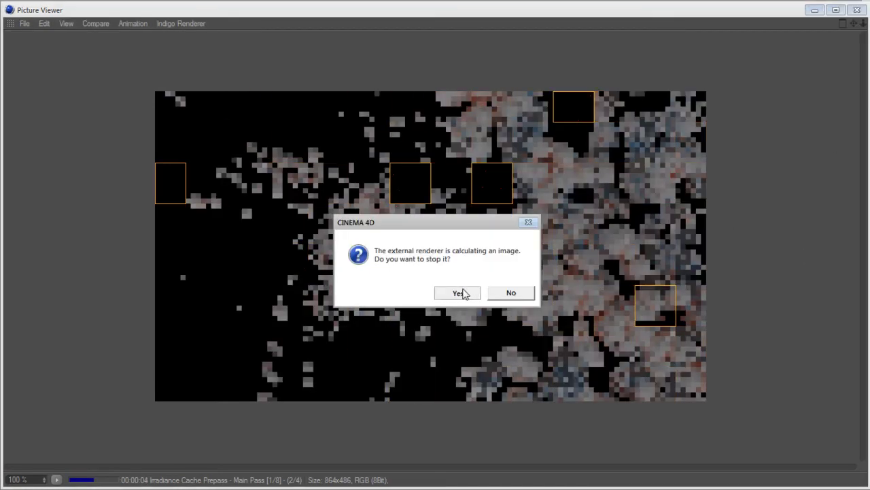
{"action": "left_click", "coordinate": [463, 293]}
{"action": "left_click", "coordinate": [326, 43]}
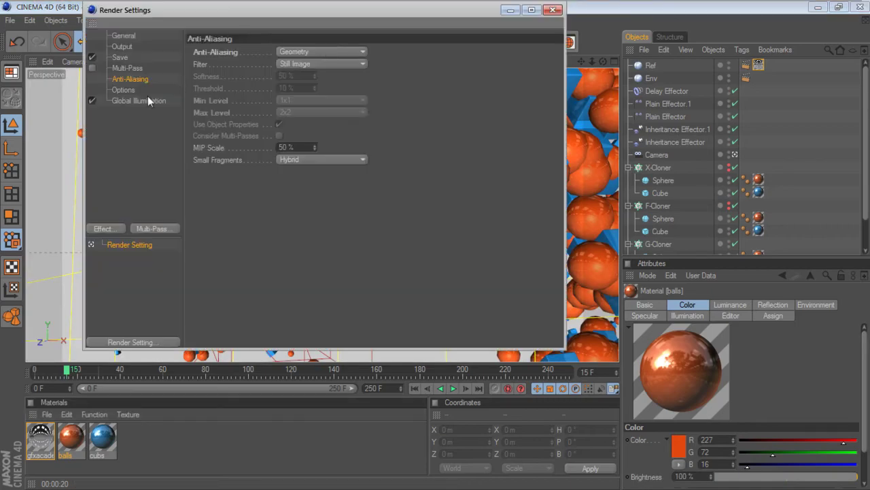
- Set Global Illumination Diffuse Depth to 2, enter 20 for Secondary Intensity, and close Render Settings
{"action": "left_click", "coordinate": [147, 99]}
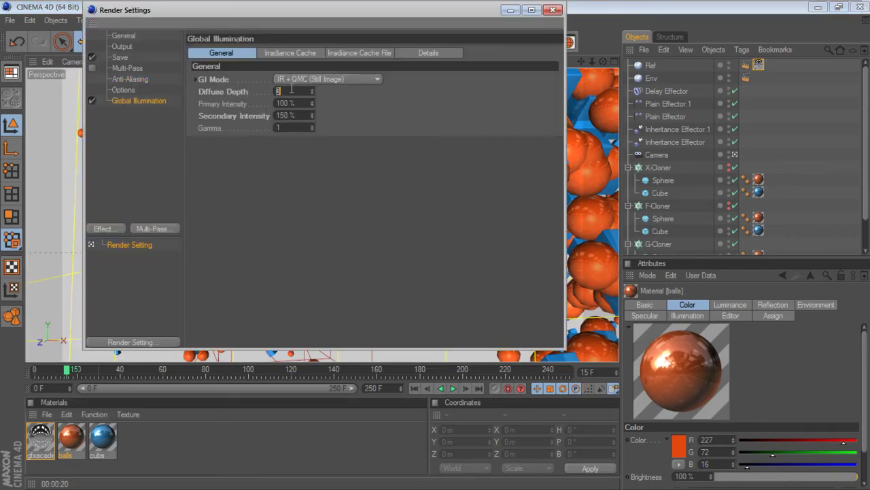
{"action": "double_click", "coordinate": [303, 115]}
{"action": "type", "text": "20"}
{"action": "left_click", "coordinate": [554, 10]}
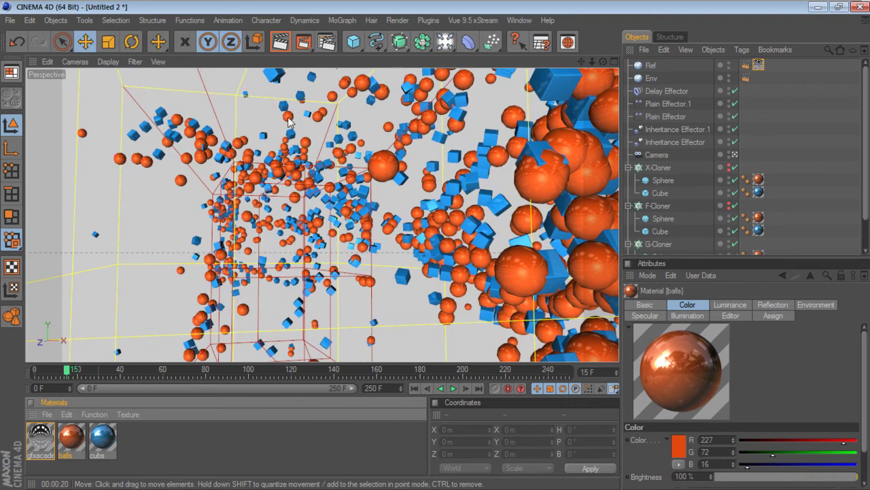
- Render frame 15 with the lighter global illumination to the Picture Viewer (finishes in 38 s)
{"action": "left_click", "coordinate": [303, 43]}
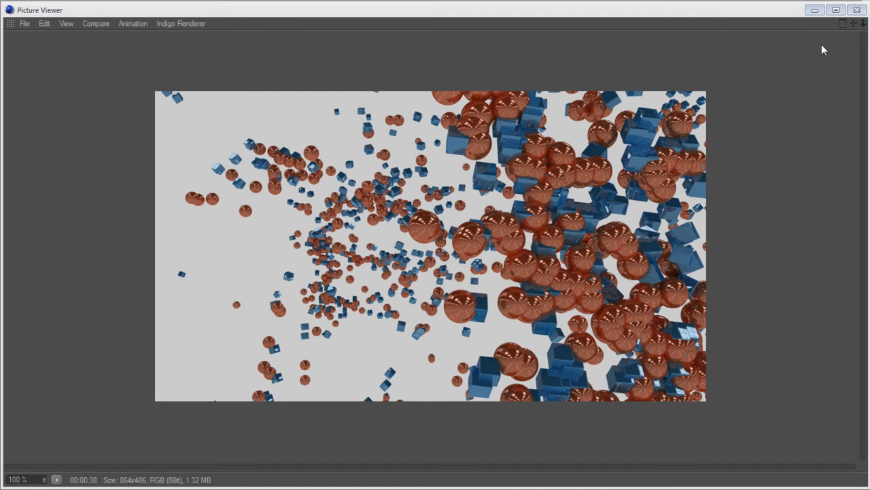
- Close the Picture Viewer, select G-Cloner, and reopen the last render from the Window menu
{"action": "left_click", "coordinate": [856, 11]}
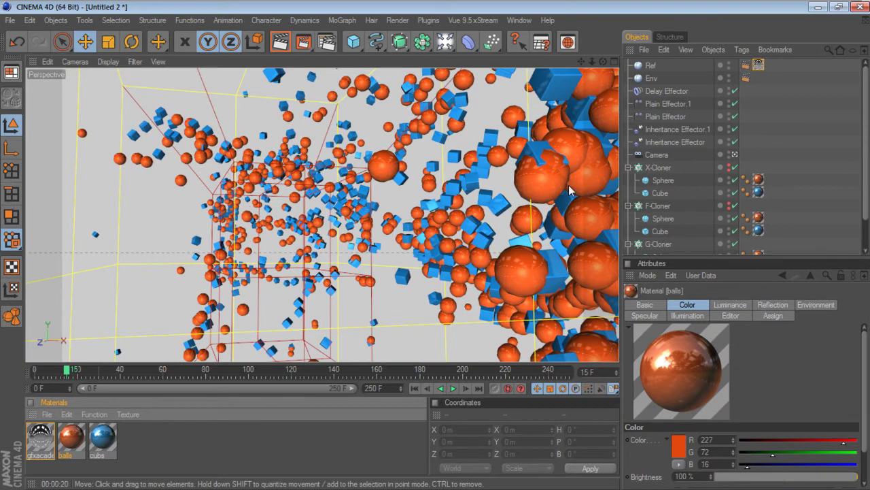
{"action": "left_click", "coordinate": [523, 187]}
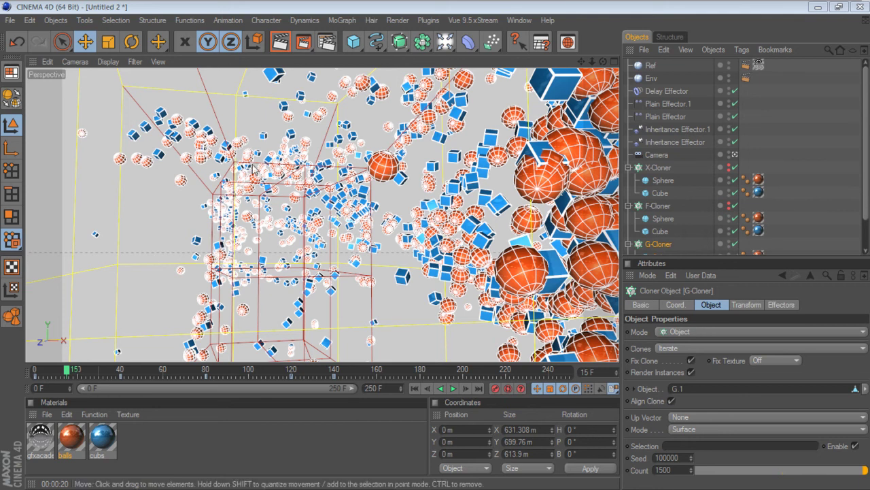
{"action": "left_click", "coordinate": [520, 21]}
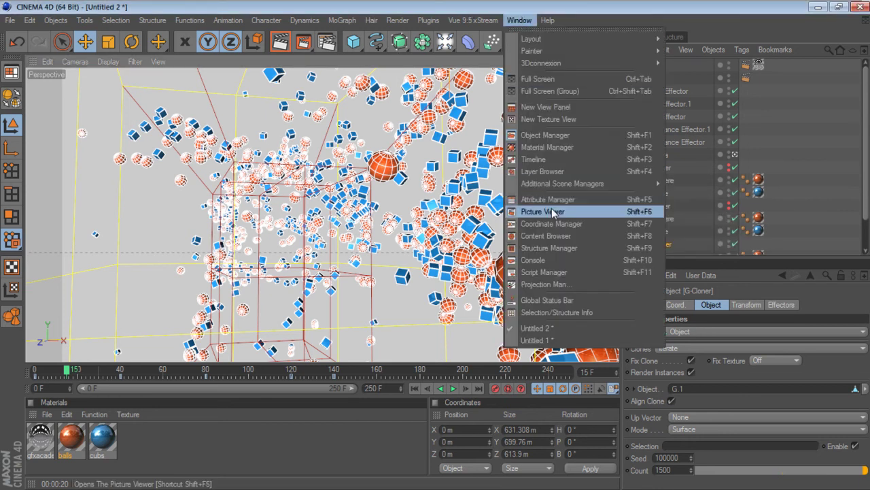
{"action": "left_click", "coordinate": [543, 212]}
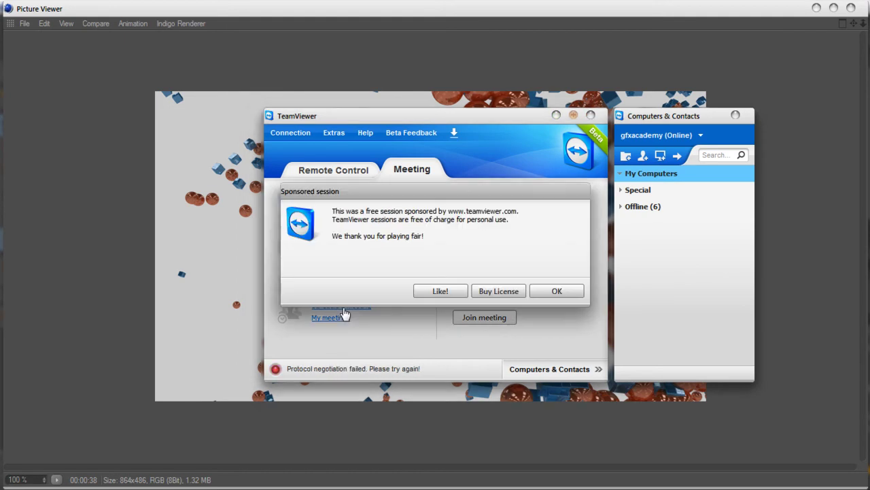
- In TeamViewer, dismiss the sponsored session notice and browse meeting scheduling and saved meetings
{"action": "left_click", "coordinate": [551, 292]}
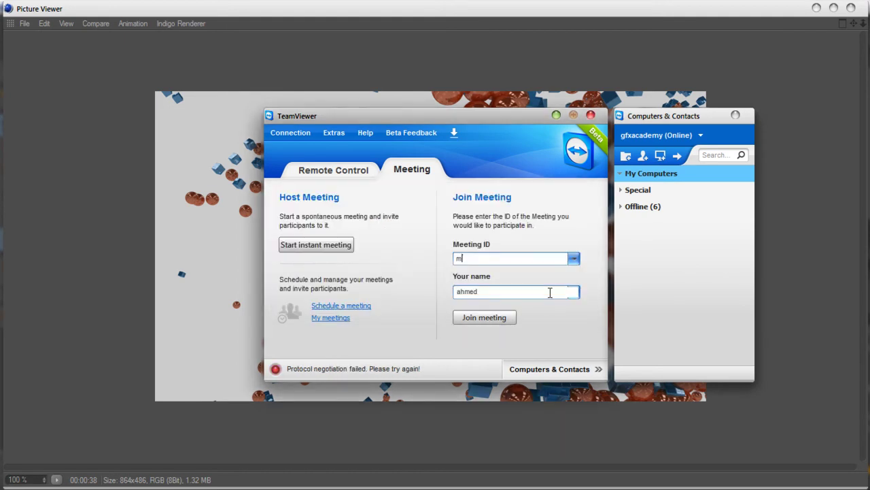
{"action": "left_click", "coordinate": [350, 305]}
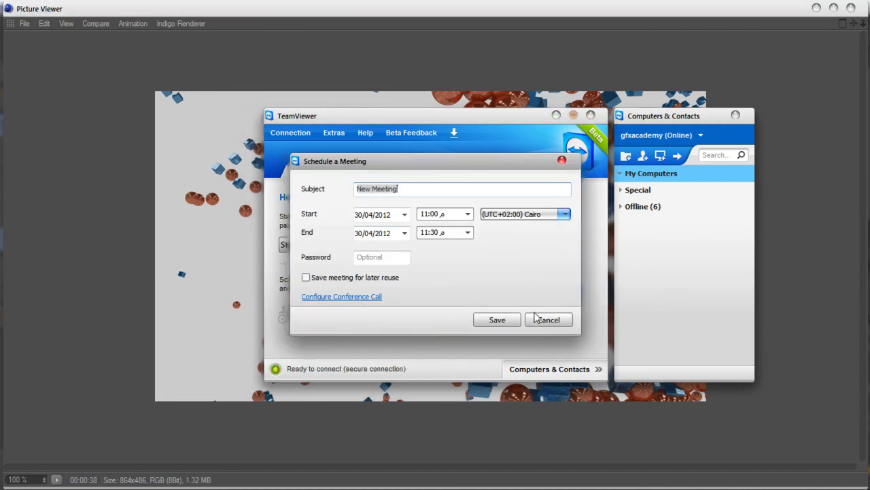
{"action": "left_click", "coordinate": [536, 318]}
{"action": "left_click", "coordinate": [350, 319]}
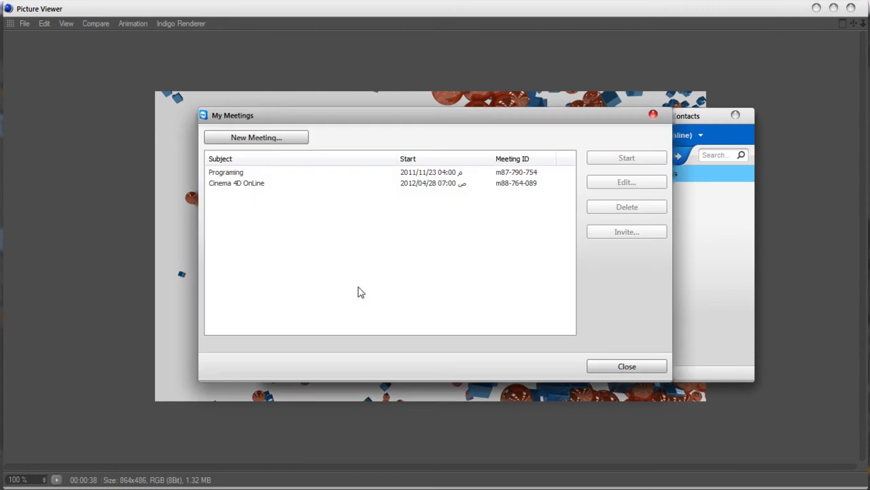
{"action": "key", "text": "Escape"}
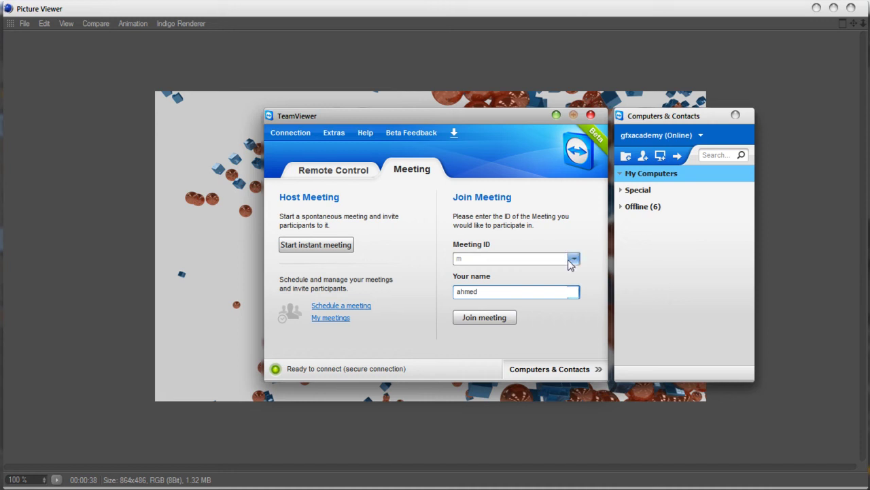
- Start a saved TeamViewer meeting, acknowledge the connection error, and move the windows up-right
{"action": "left_click", "coordinate": [344, 318]}
{"action": "double_click", "coordinate": [248, 186]}
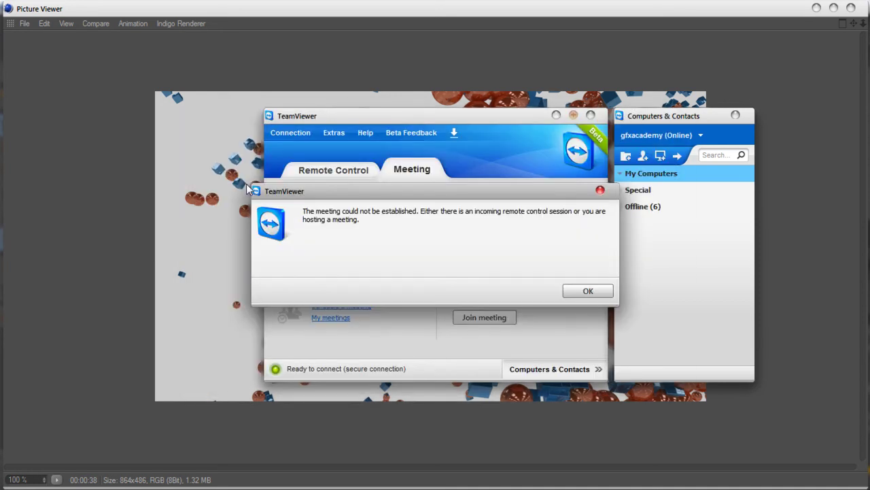
{"action": "left_click", "coordinate": [587, 300]}
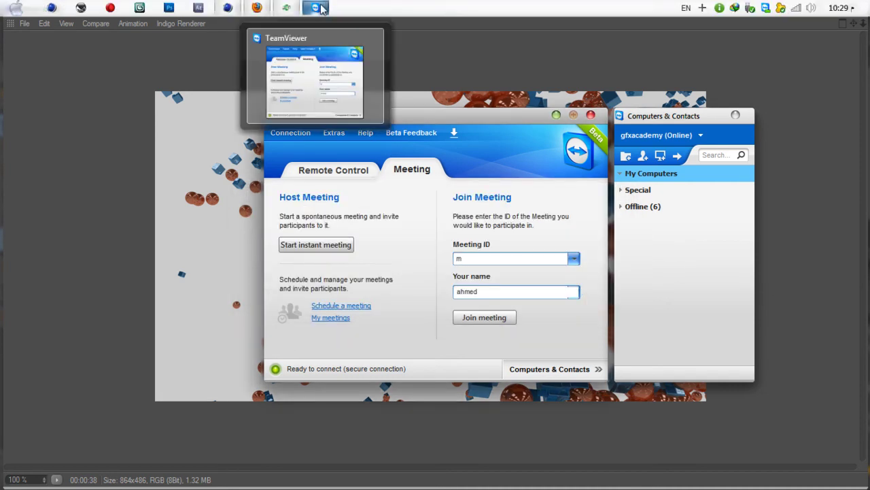
{"action": "left_click_drag", "start_coordinate": [450, 117], "coordinate": [554, 71]}
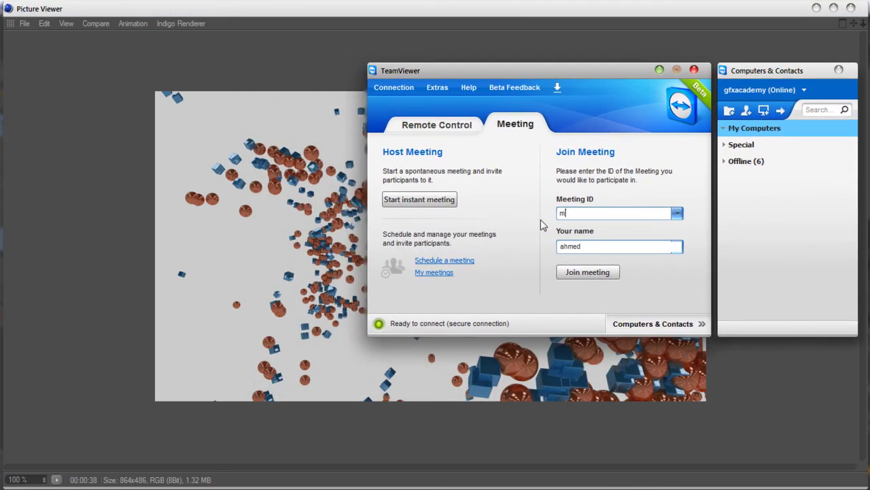
- Close the TeamViewer windows and exit TeamViewer completely from its tray icon
{"action": "left_click", "coordinate": [839, 70]}
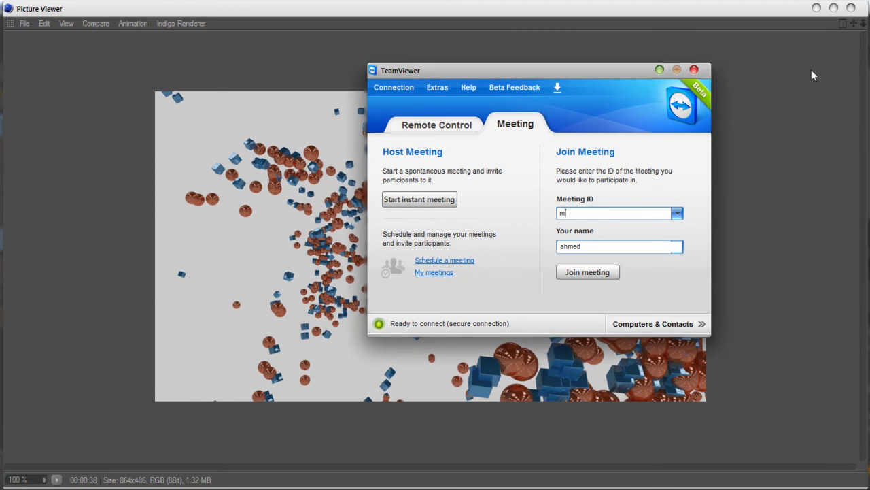
{"action": "left_click", "coordinate": [694, 70]}
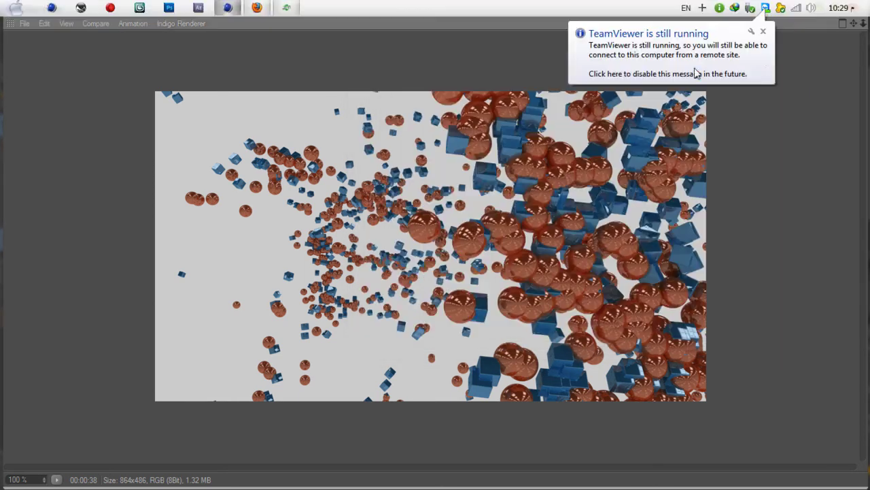
{"action": "left_click", "coordinate": [763, 32]}
{"action": "right_click", "coordinate": [765, 8]}
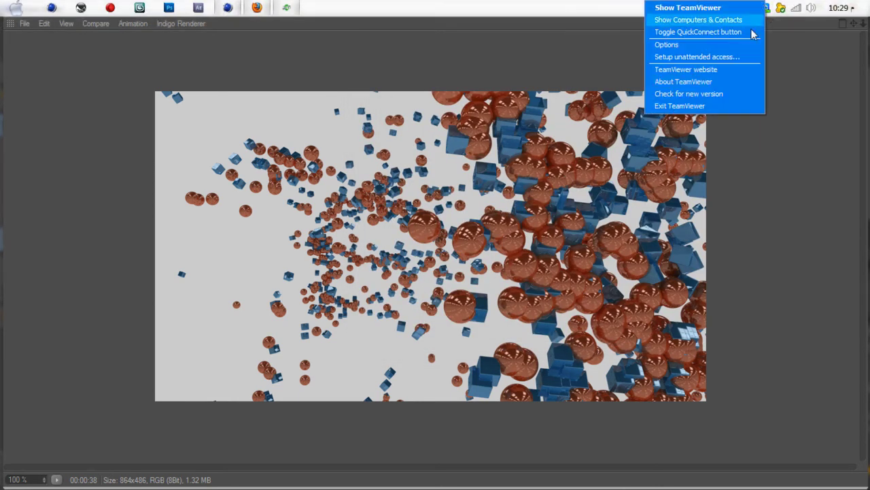
{"action": "left_click", "coordinate": [721, 106]}
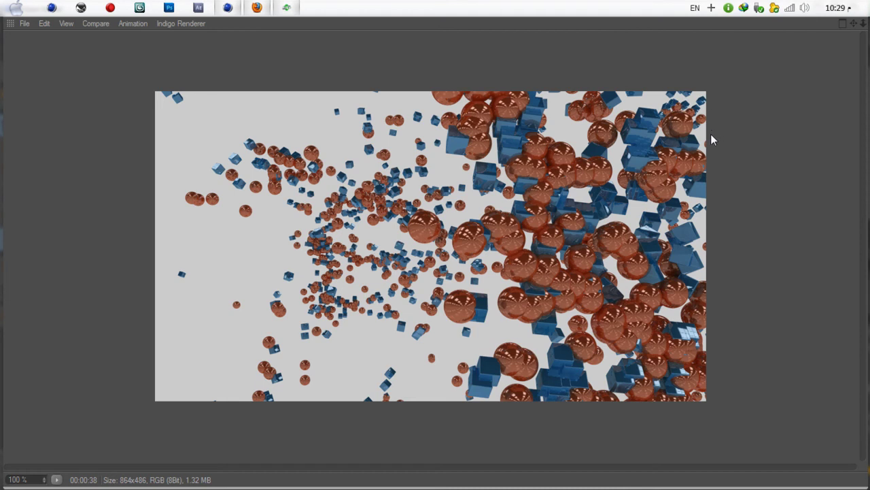
- Relaunch TeamViewer from Start and briefly view the scheduled meetings list
{"action": "left_click", "coordinate": [15, 7]}
{"action": "left_click", "coordinate": [68, 162]}
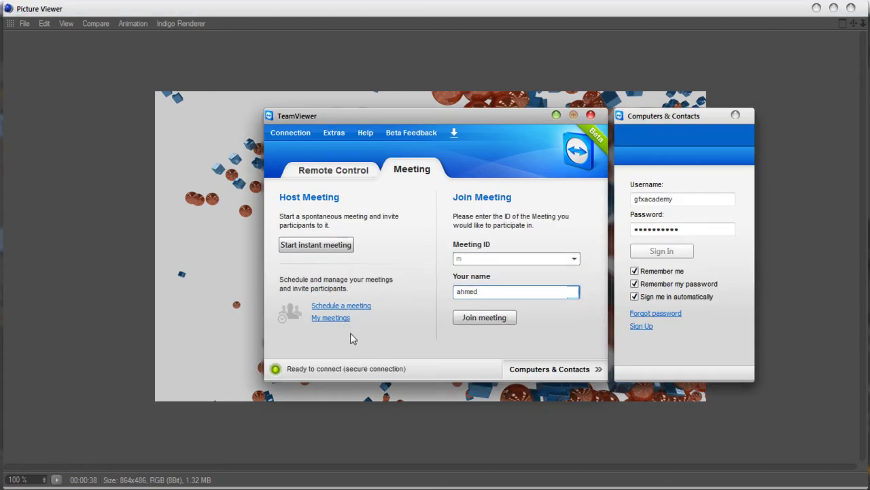
{"action": "left_click", "coordinate": [344, 323]}
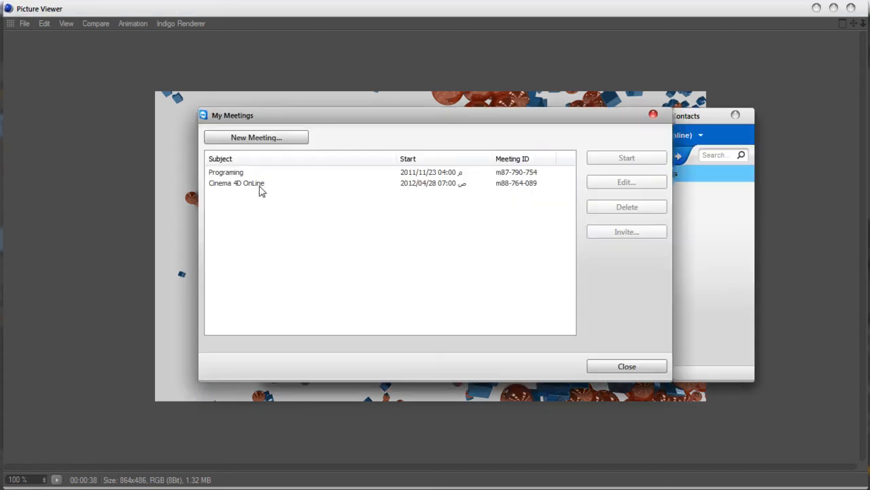
{"action": "key", "text": "Escape"}
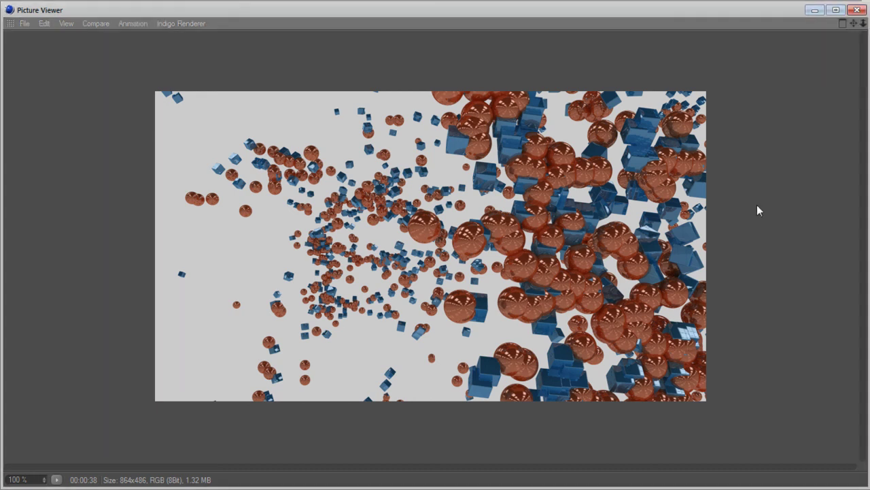
- Play the animation to frame 74, where the letter F forms, and render that frame
{"action": "left_click", "coordinate": [856, 10]}
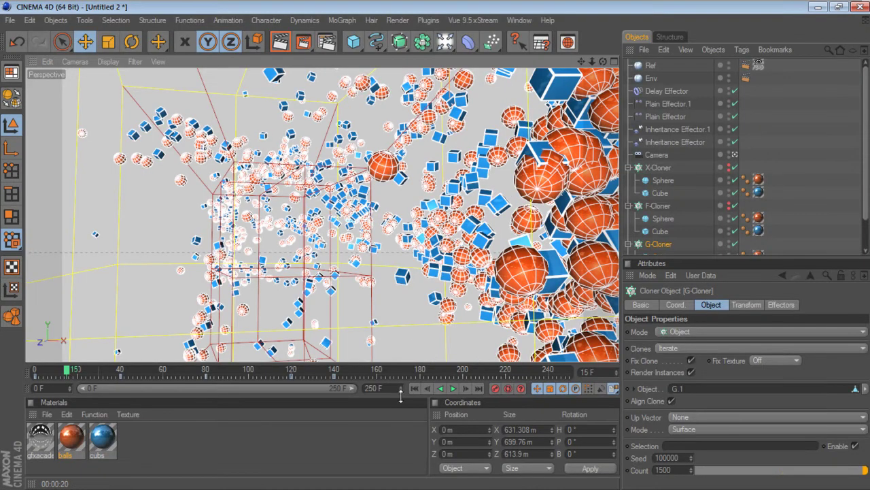
{"action": "left_click", "coordinate": [453, 388]}
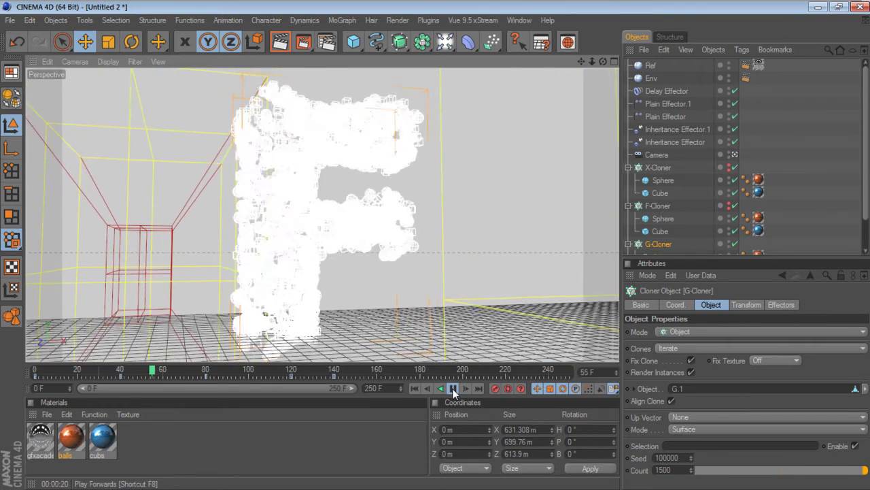
{"action": "left_click", "coordinate": [452, 388]}
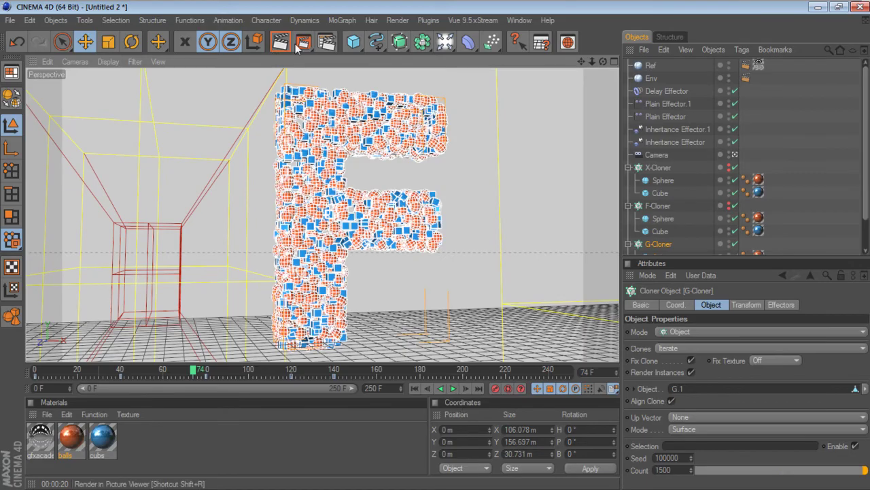
{"action": "left_click", "coordinate": [304, 42]}
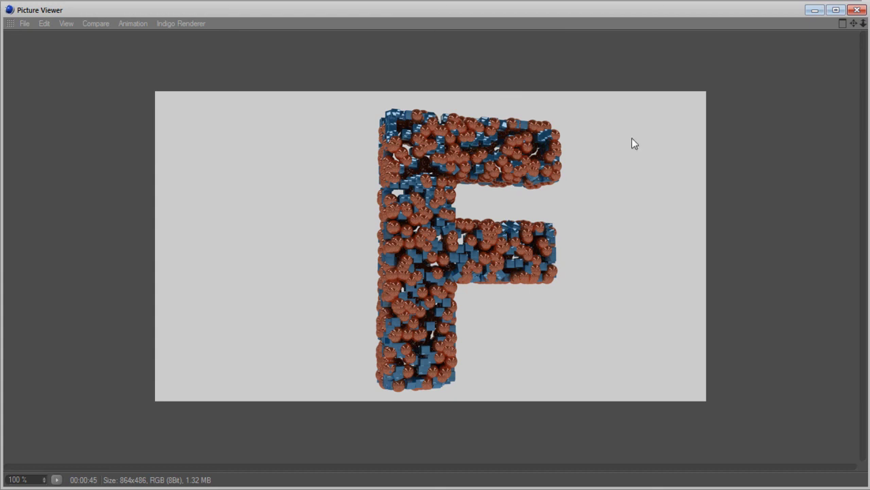
- Close the render and play on from frame 74 to frame 177, where the X forms
{"action": "left_click", "coordinate": [856, 10]}
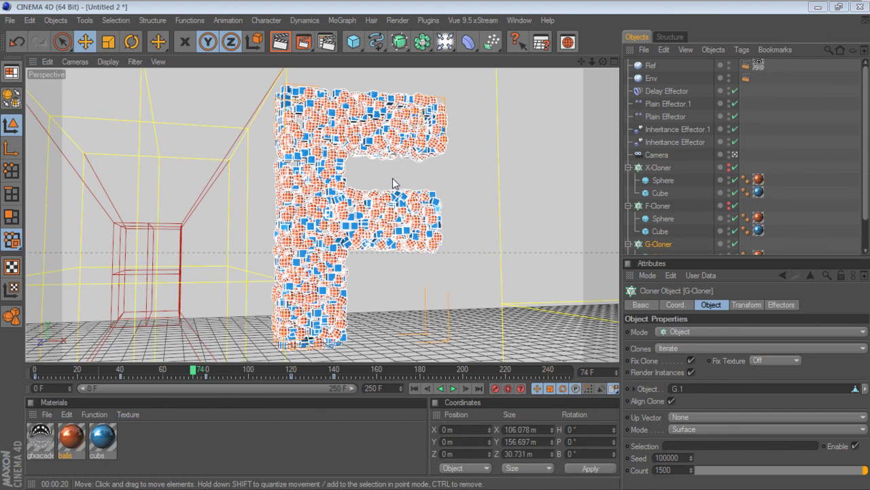
{"action": "left_click", "coordinate": [452, 389]}
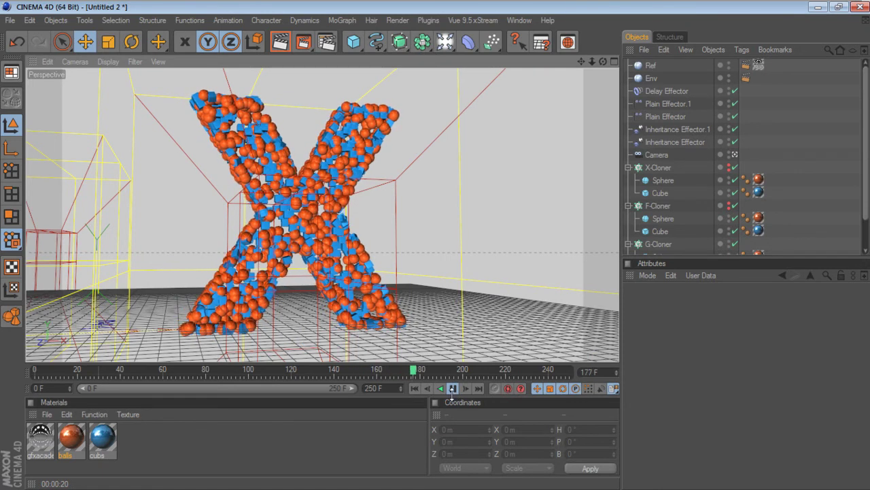
- Replay the G-to-X morph from frame 0 twice, stopping around frame 173 with the X formed
{"action": "left_click", "coordinate": [451, 391]}
{"action": "left_click", "coordinate": [414, 387]}
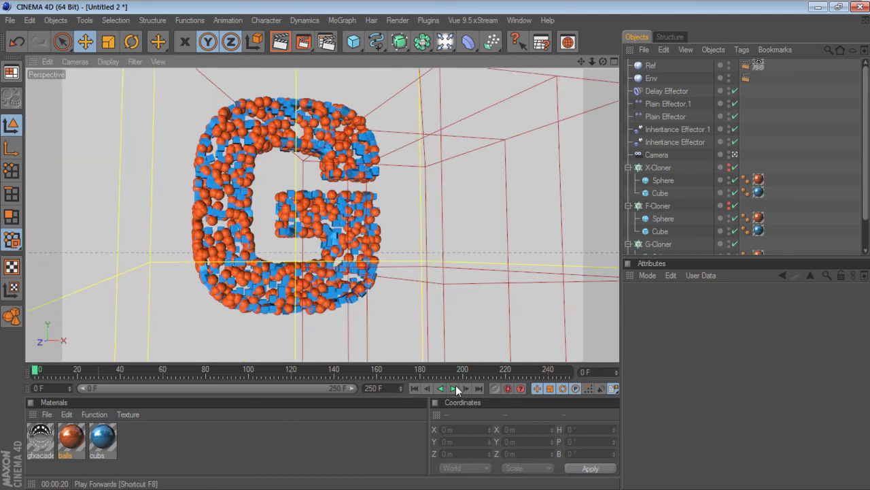
{"action": "left_click", "coordinate": [455, 386]}
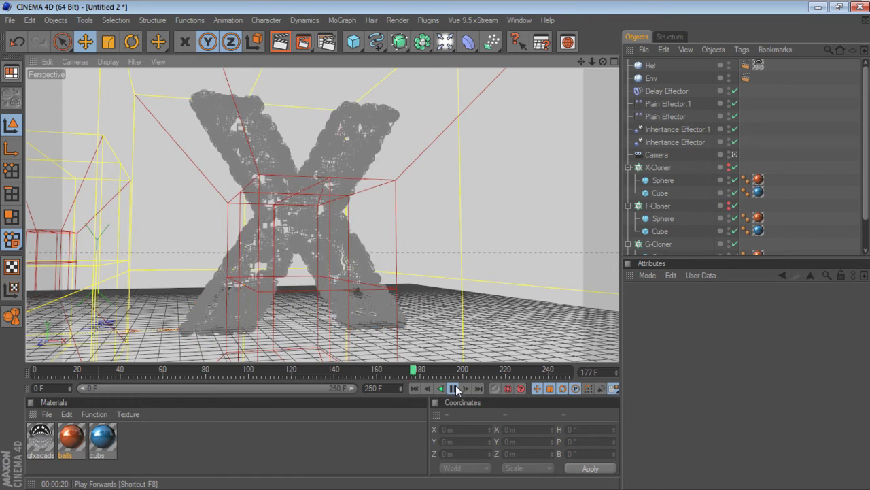
{"action": "left_click", "coordinate": [454, 388]}
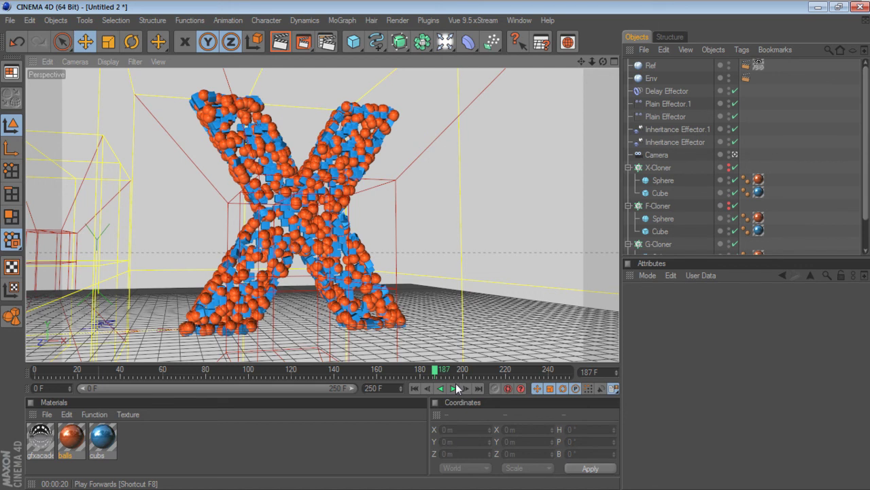
{"action": "left_click", "coordinate": [415, 389]}
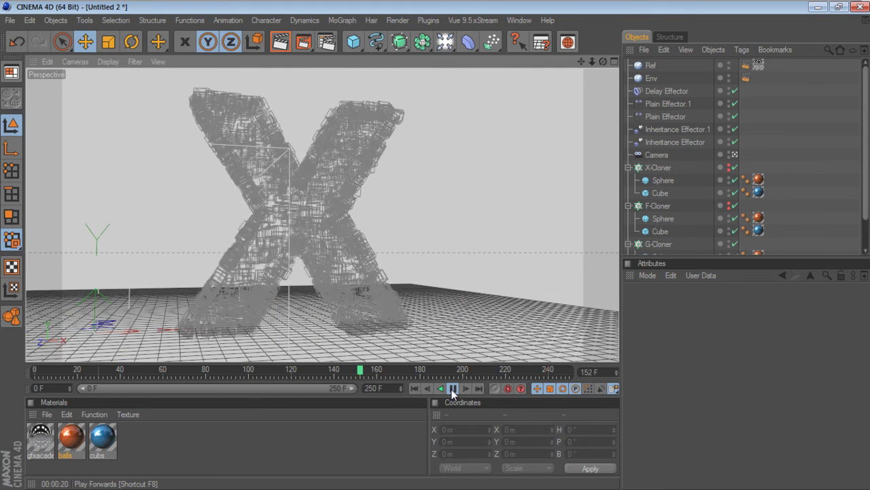
{"action": "left_click", "coordinate": [452, 389]}
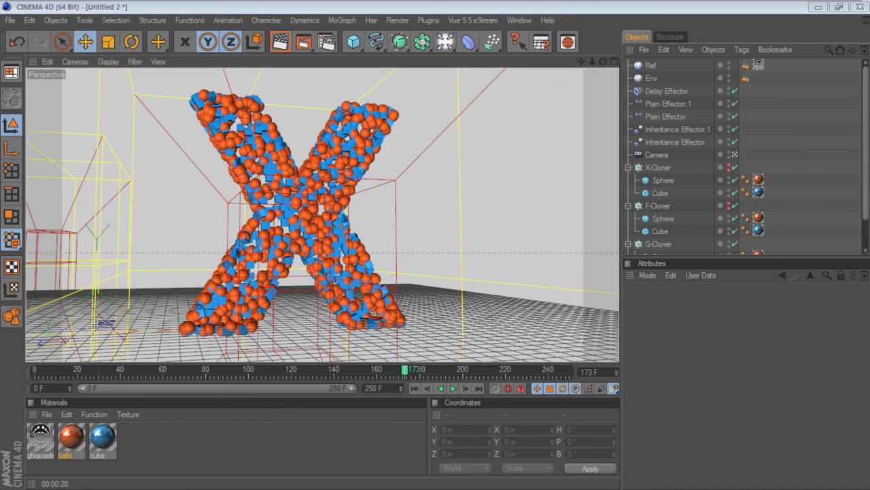
- Play from frame 0 to frame 26 as the G scatters, then rewind to frame 0
{"action": "left_click", "coordinate": [416, 388]}
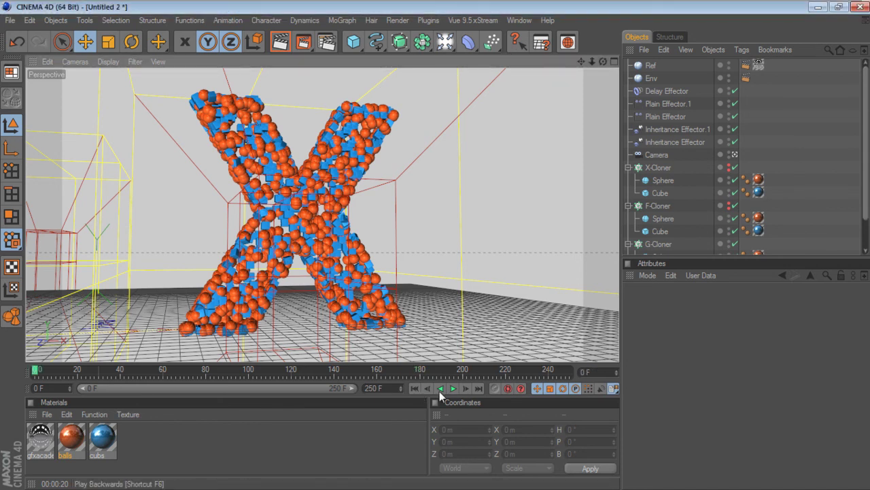
{"action": "left_click", "coordinate": [454, 389]}
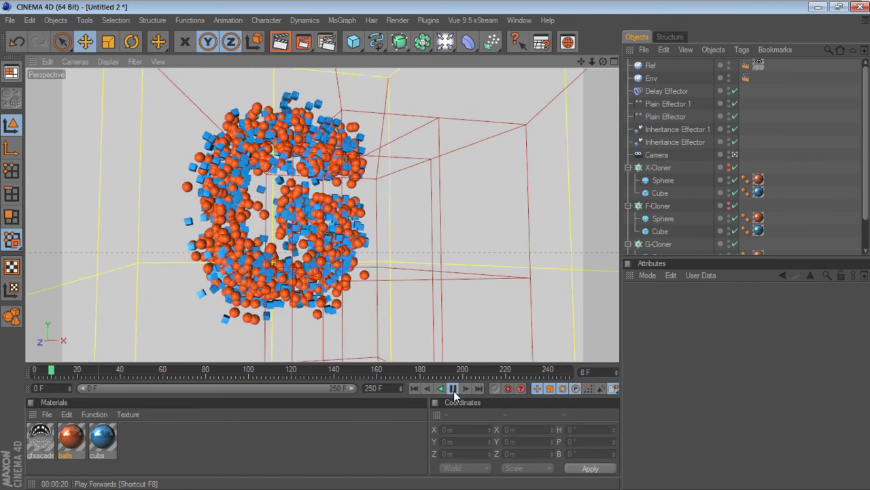
{"action": "left_click", "coordinate": [453, 388]}
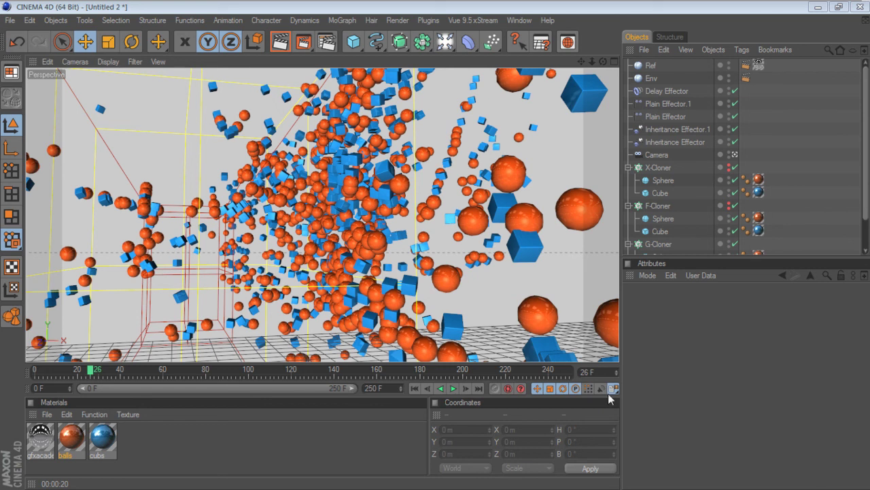
{"action": "left_click", "coordinate": [414, 390]}
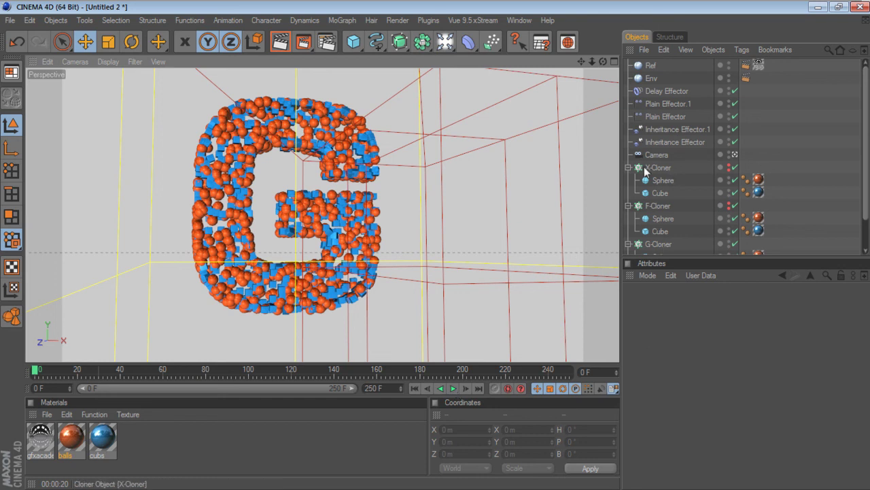
- Fold X-, F- and G-Cloner and select G-Cloner, showing Object mode with 1500 clones on G.1
{"action": "left_click", "coordinate": [628, 167]}
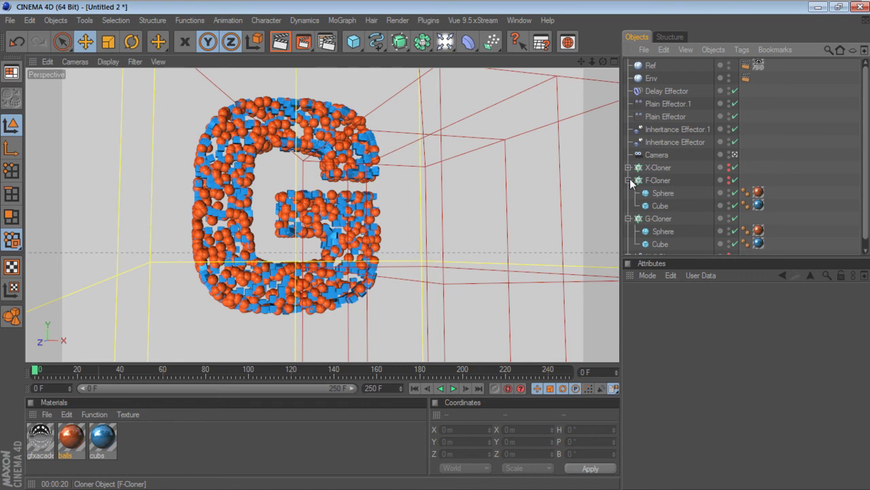
{"action": "left_click", "coordinate": [629, 180]}
{"action": "left_click", "coordinate": [628, 193]}
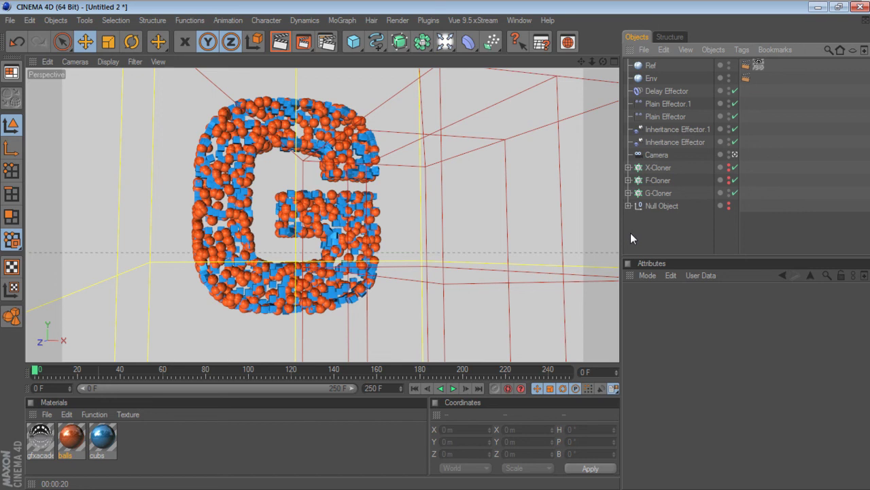
{"action": "left_click", "coordinate": [661, 195]}
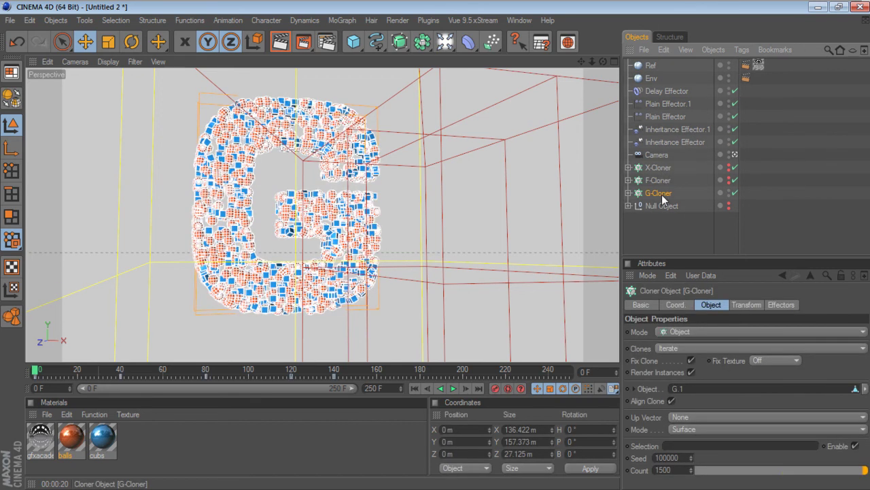